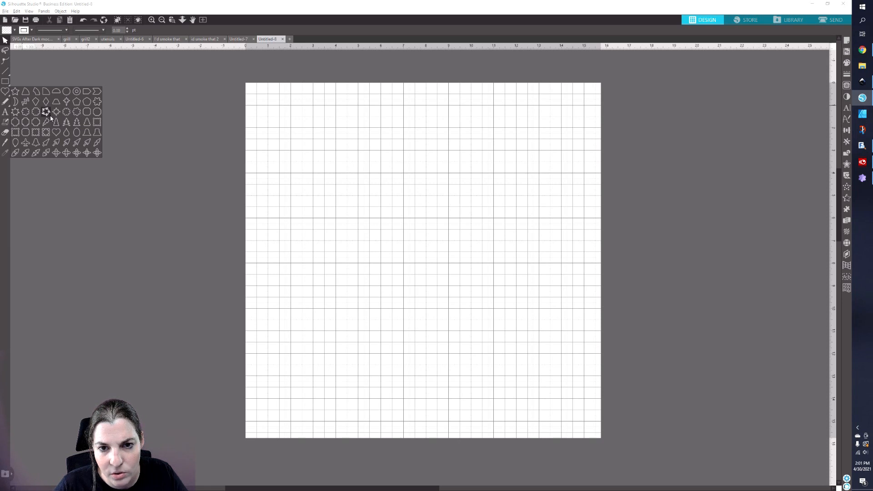
Draw a large heart shape across the page and remove its fill so only the outline is drawn.
left_click(59, 132)
left_click_drag(310, 136, 340, 331)
left_click_drag(353, 200, 476, 259)
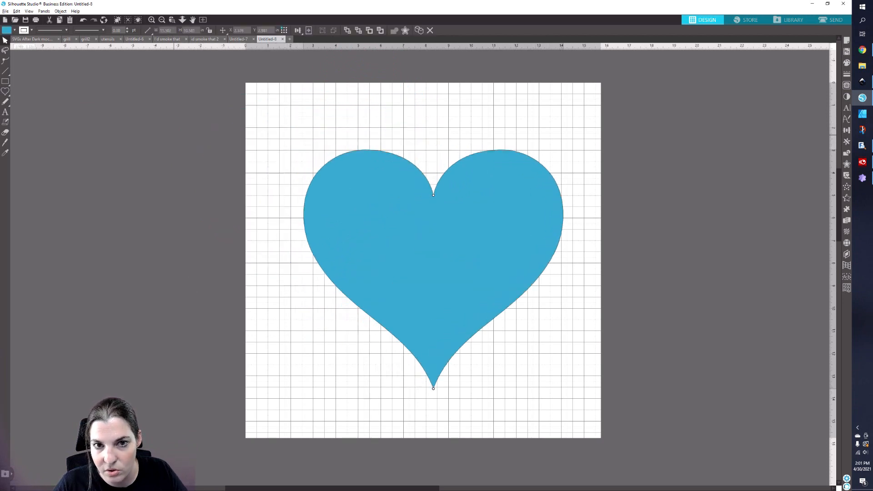
left_click(13, 30)
left_click(13, 41)
left_click(23, 30)
left_click(23, 30)
Set the heart's outline thickness to 10 and shift the heart to the centre of the page.
double_click(116, 30)
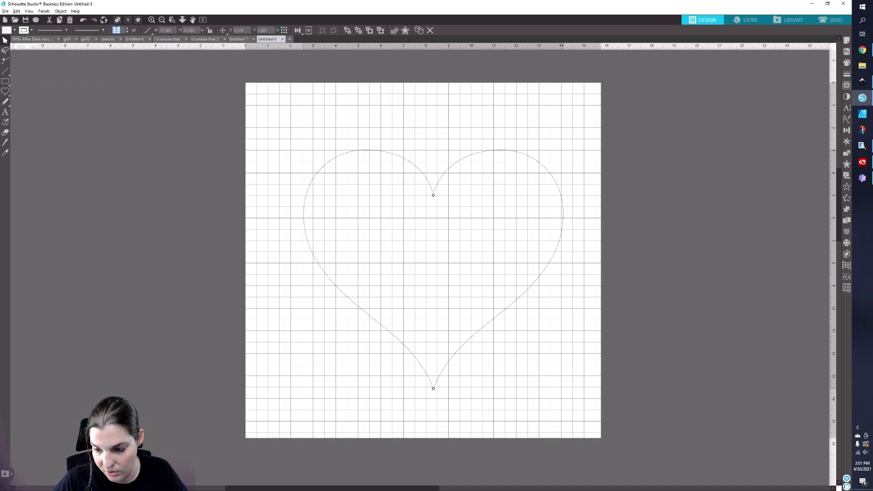
type("1.5")
key("Return")
double_click(116, 30)
type("10")
key("Return")
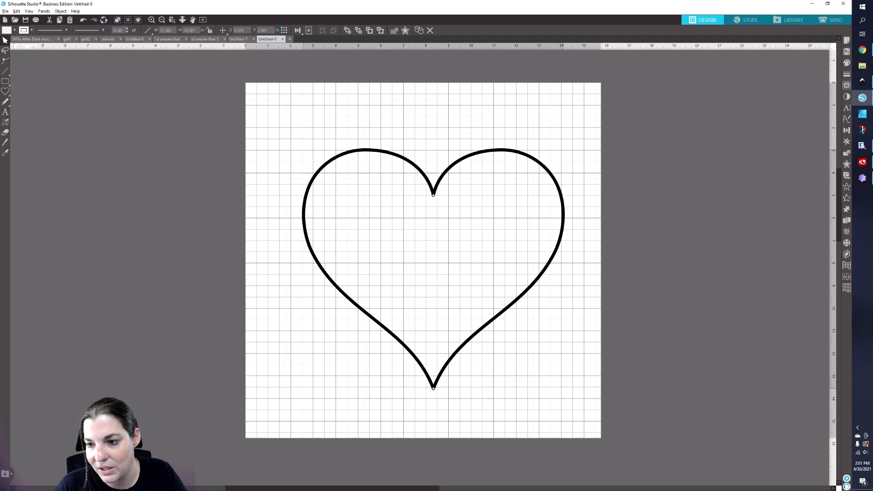
left_click_drag(433, 194, 426, 189)
left_click(423, 126)
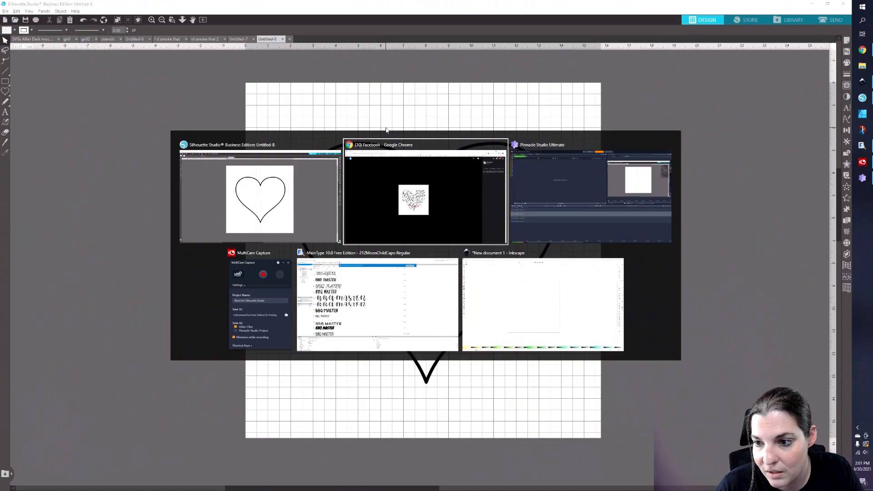
Consult the heart word-art reference photo in Chrome and add the text "Love" in the Milky Rainbow font, left of the page.
key("alt+Tab")
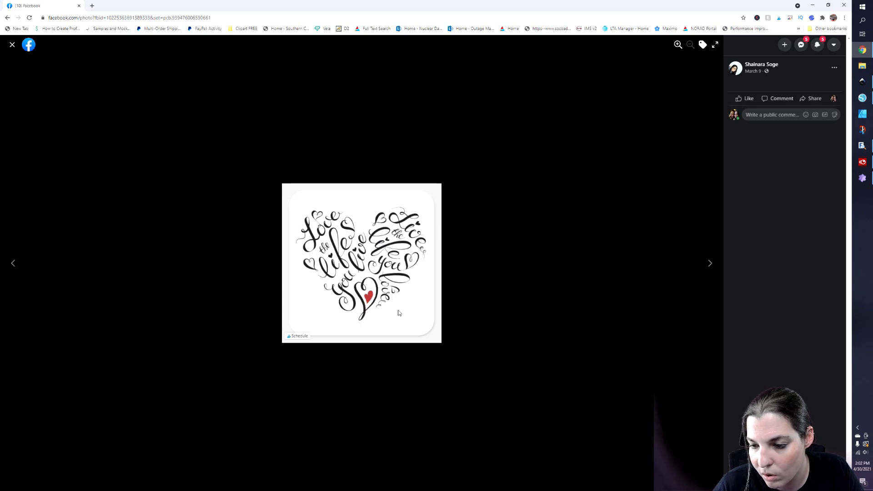
key("alt+Tab")
left_click(847, 109)
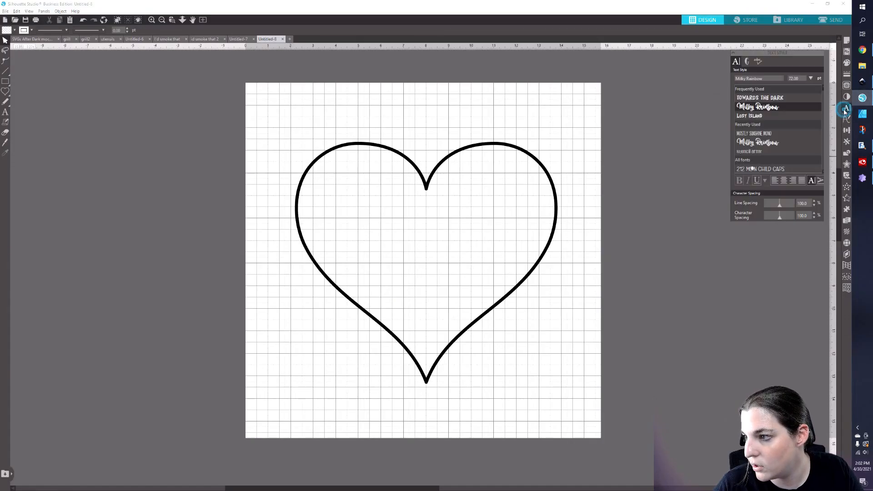
left_click(764, 108)
left_click(5, 112)
key("alt+Tab")
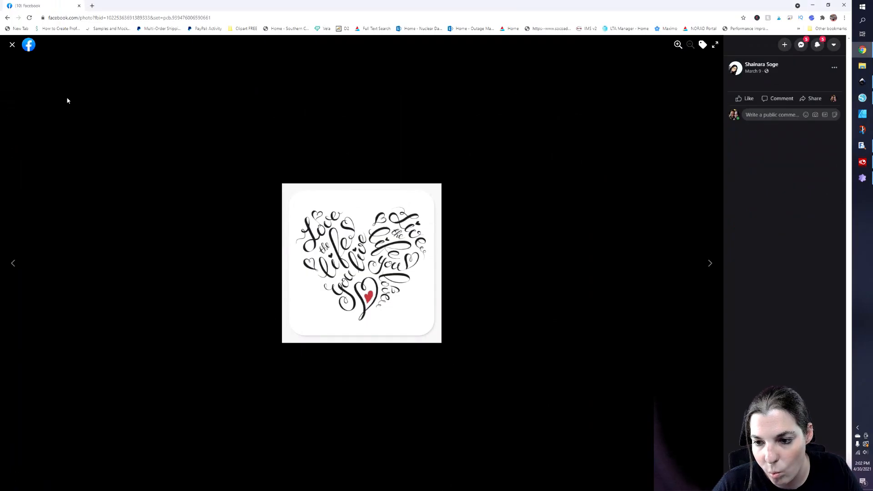
key("alt+Tab")
left_click(56, 103)
type("Love")
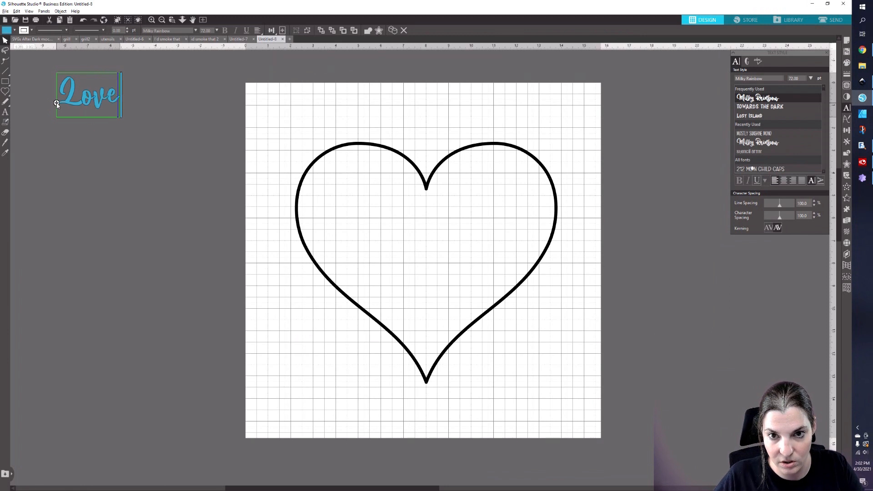
Add "the", "life", "you" and "live" as separate text objects beside the page, below "Love".
left_click(80, 130)
type("the")
key("alt+Tab")
key("alt+Tab")
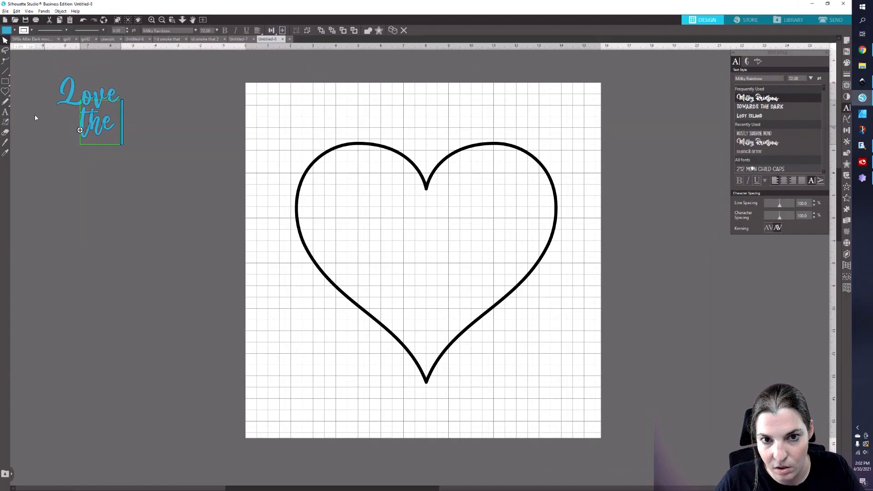
left_click(62, 188)
type("life")
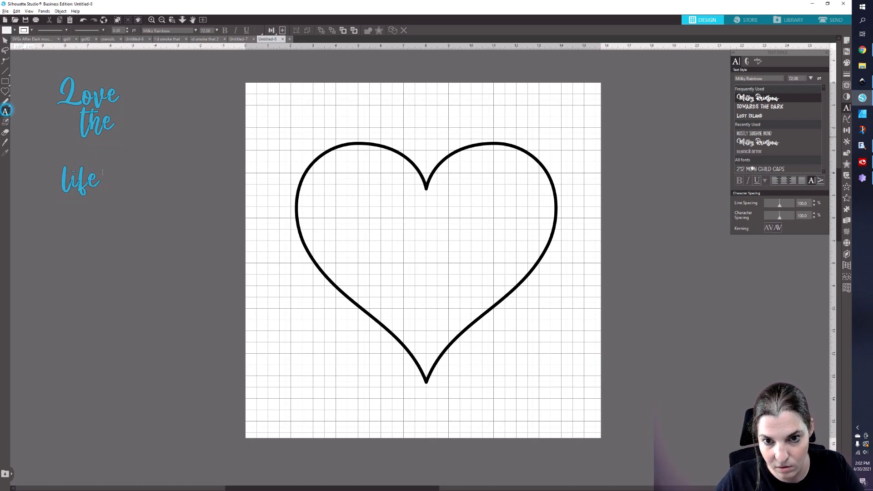
left_click(147, 195)
type("you")
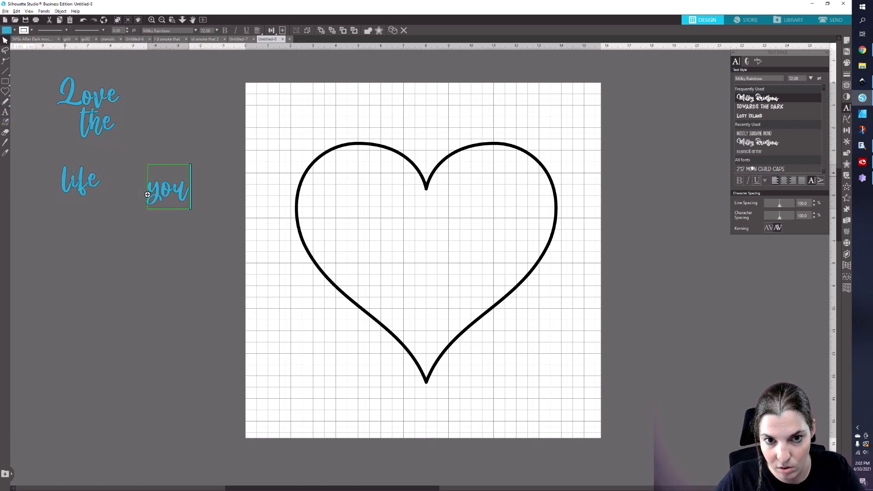
left_click(62, 255)
type("live")
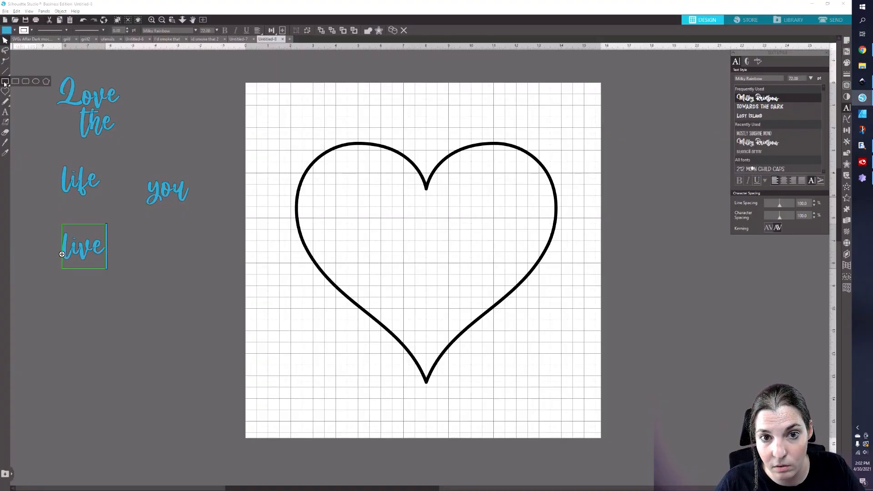
Add "Live", "the" and "love" as separate text objects on the other side of the page, right of the heart.
left_click(167, 373)
left_click(614, 154)
type("Live")
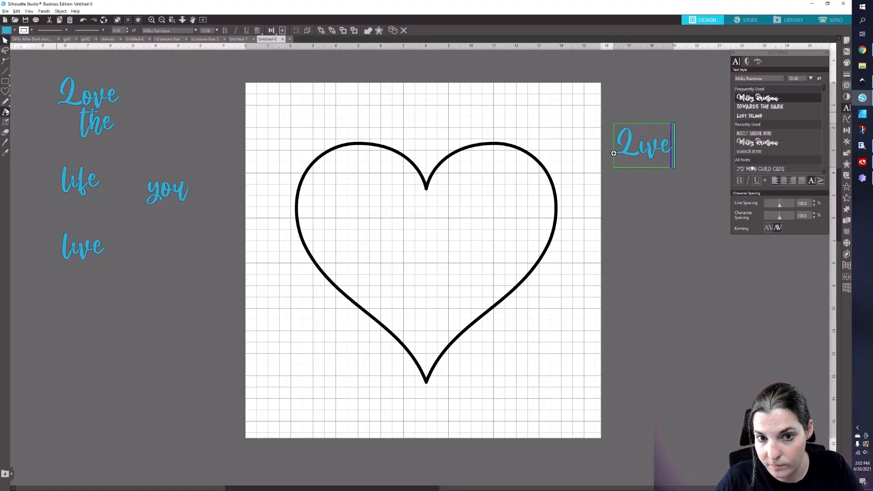
left_click(6, 113)
left_click(627, 181)
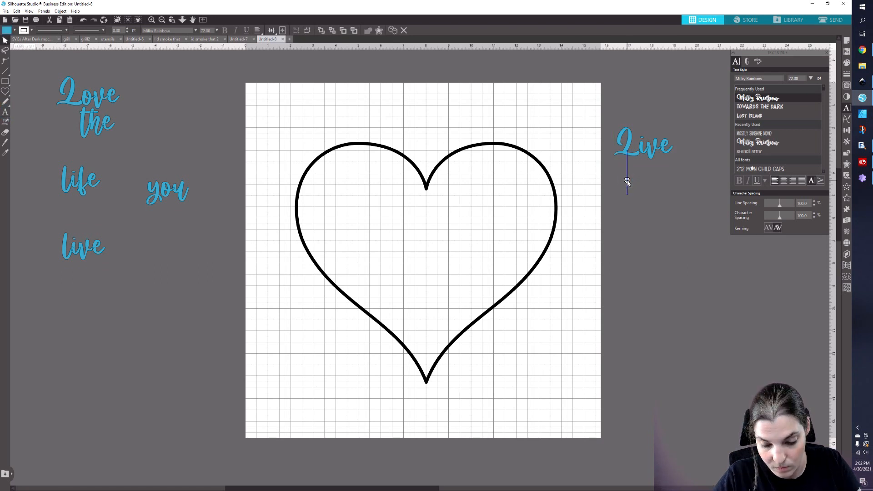
type("the")
left_click(6, 113)
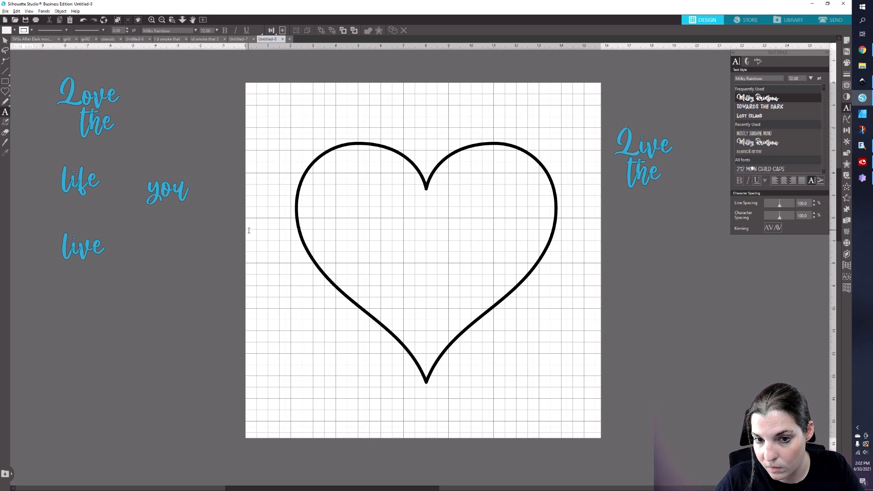
left_click(627, 299)
type("love")
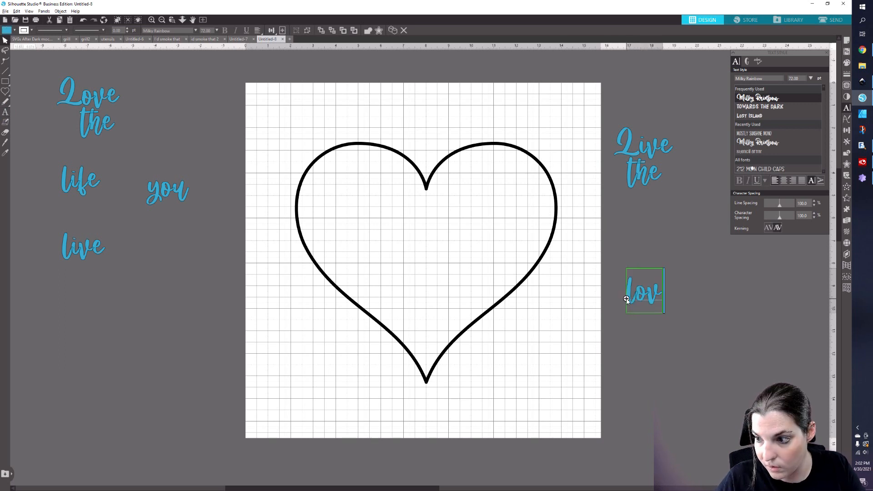
Duplicate the words "life" and "you" and place the copies between "the" and "love" right of the page.
left_click(110, 234)
left_click(88, 196)
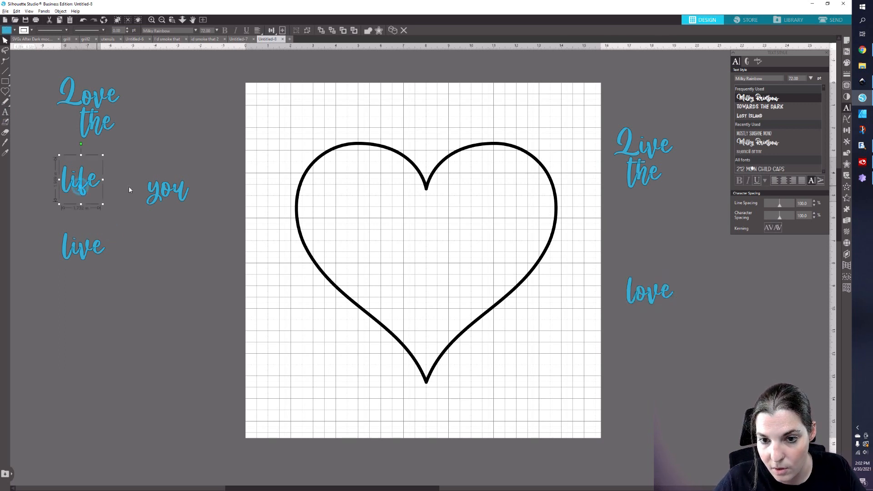
left_click(160, 190, "shift")
key("ctrl+c")
key("ctrl+v")
left_click_drag(193, 208, 723, 243)
left_click(729, 303)
Fill the words on both sides of the page with black.
left_click_drag(614, 90, 717, 312)
key("i")
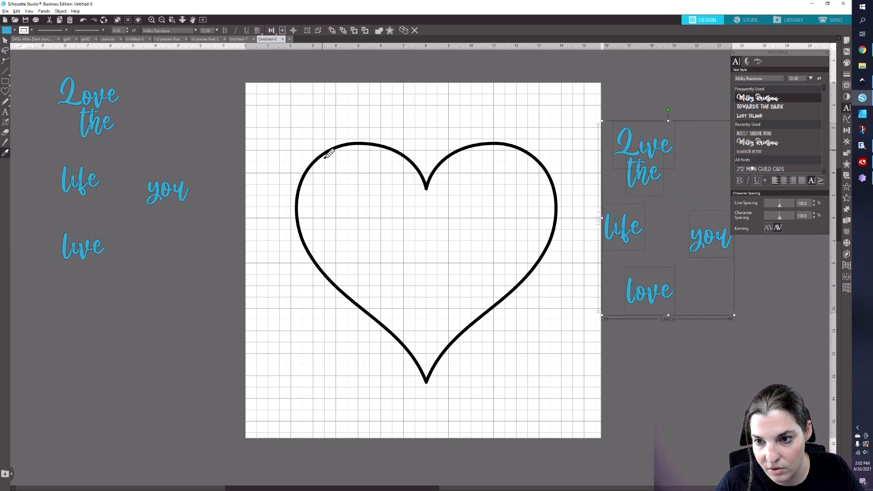
left_click(7, 32)
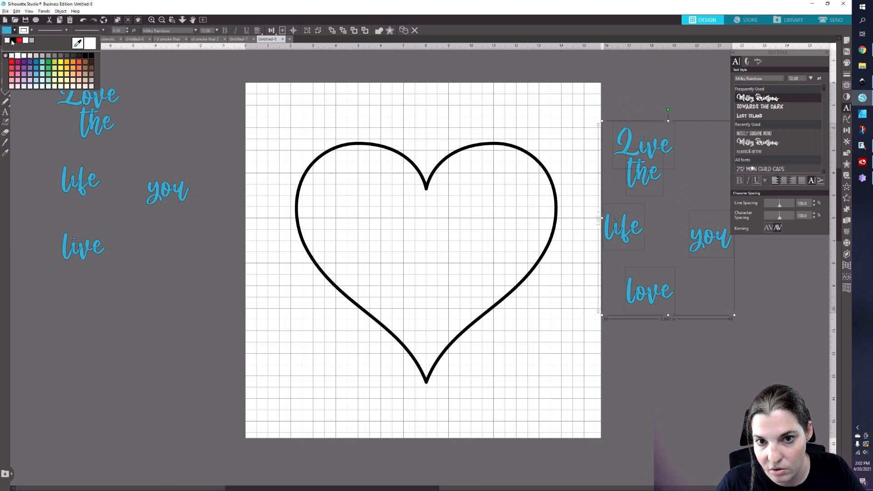
left_click(13, 41)
left_click_drag(46, 64, 182, 288)
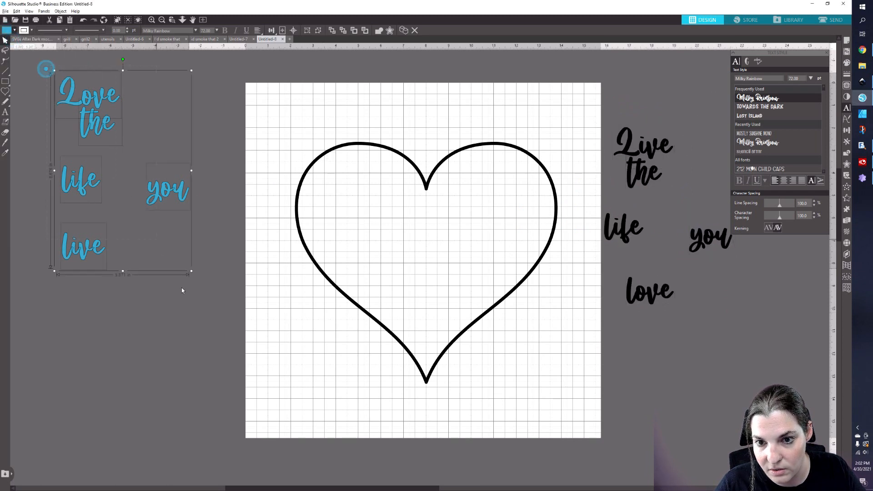
left_click(14, 30)
left_click(8, 41)
left_click(107, 135)
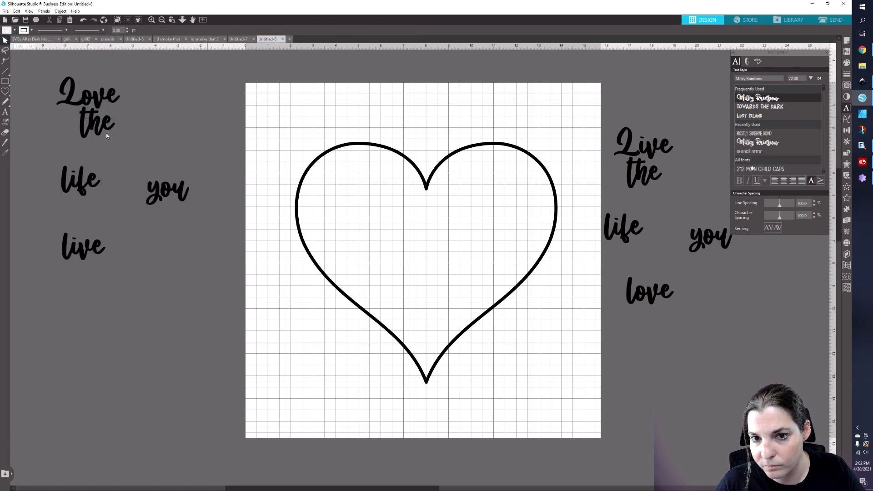
Check the reference artwork in Chrome and move "Love" into the heart's left lobe.
key("alt+Tab")
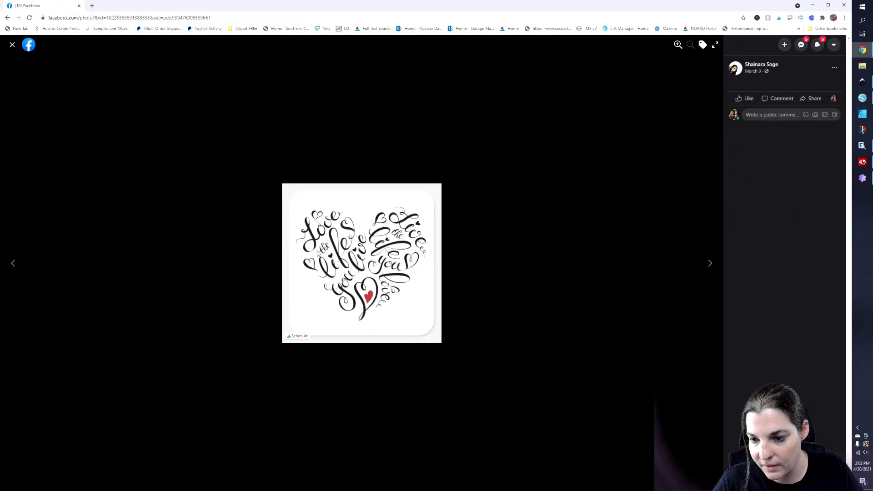
key("alt+Tab")
left_click_drag(107, 92, 383, 167)
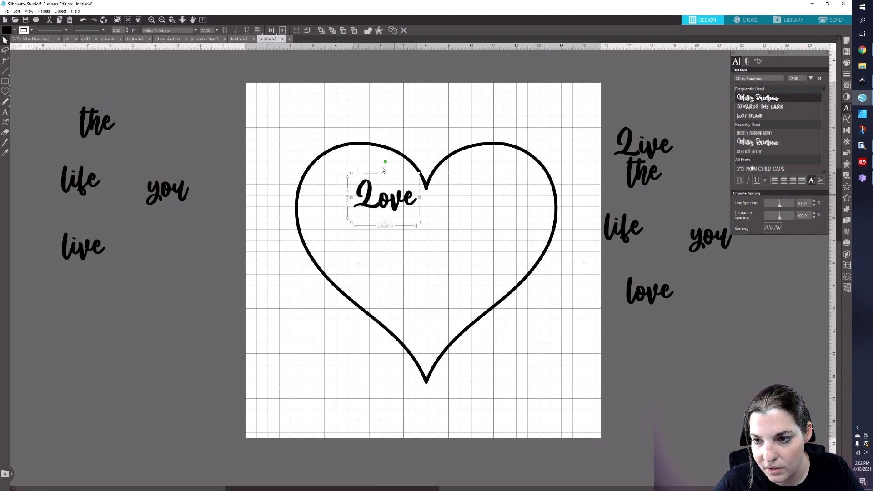
Change the heart's outline colour to red.
left_click(365, 145)
left_click(14, 30)
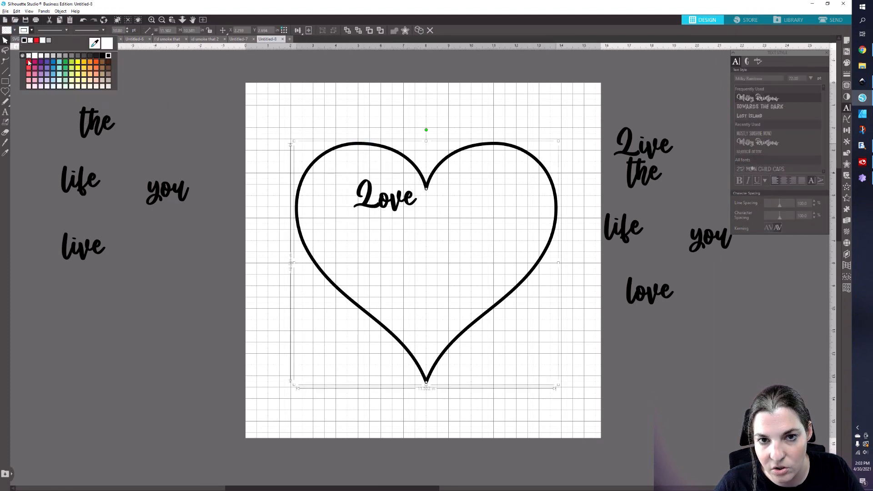
left_click(29, 62)
Enlarge "Love", rotate it to slant upward and fit it along the edge of the heart's left lobe.
left_click(392, 197)
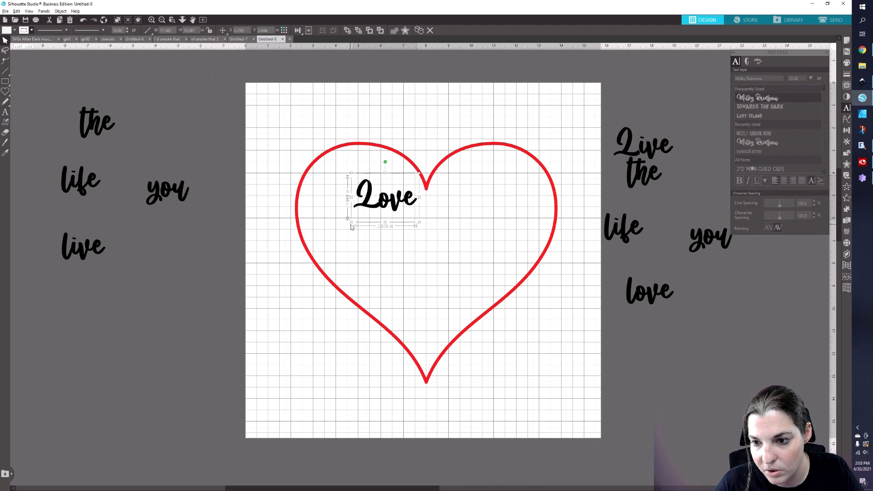
left_click_drag(349, 224, 330, 236)
left_click_drag(377, 164, 335, 164)
left_click(367, 220)
left_click_drag(349, 211, 342, 191)
Compare with the reference artwork, then shrink and tilt the left-hand "the" and place it beneath "Love" in the heart.
key("alt+Tab")
key("alt+Tab")
key("alt+Tab")
key("alt+Tab")
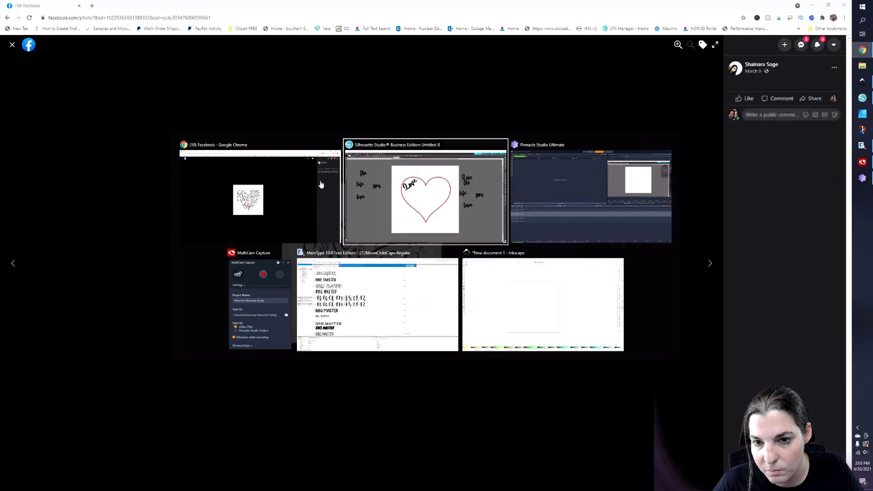
left_click(95, 102)
left_click_drag(100, 87, 349, 223)
Enlarge "life", tilt it to match "Love" and fit it closely beneath "the" in the heart's left half.
key("alt+Tab")
key("alt+Tab")
left_click(88, 187)
left_click_drag(87, 187, 386, 254)
key("alt+Tab")
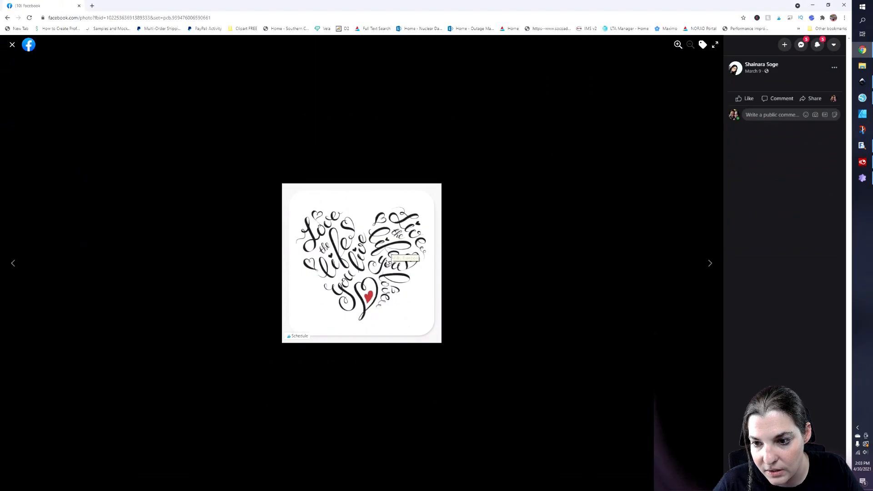
key("alt+Tab")
left_click_drag(388, 220, 400, 177)
mouse_move(392, 245)
left_mouse_down()
mouse_move(373, 250)
mouse_move(407, 237)
left_mouse_up()
left_click_drag(350, 214, 362, 208)
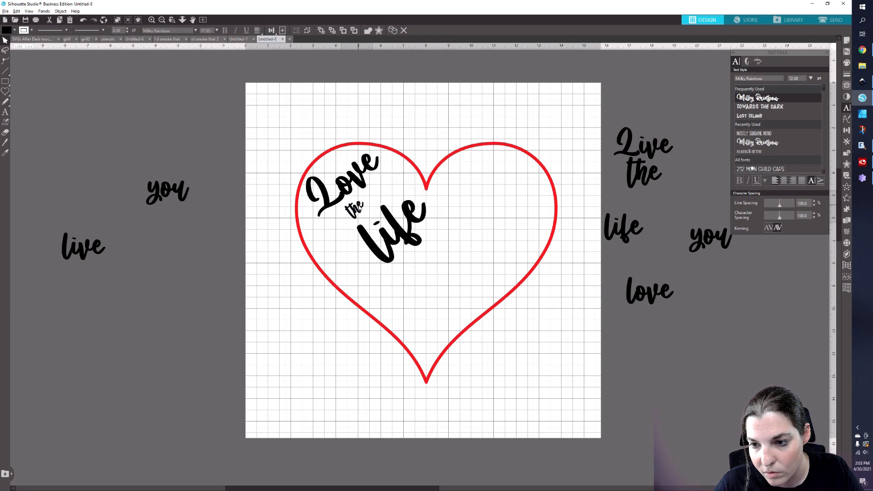
left_click_drag(380, 248, 364, 245)
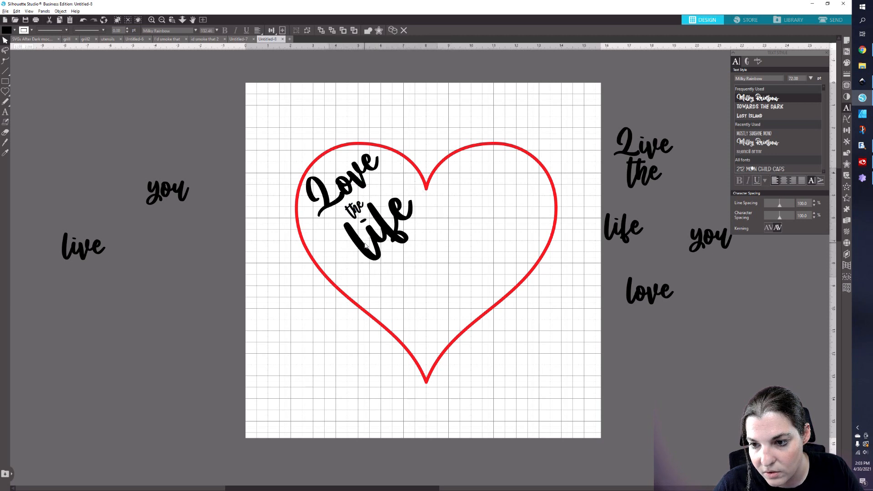
Rotate the left-hand "you" to slant upward and place it below "life" near the heart's lower left edge.
key("alt+Tab")
key("alt+Tab")
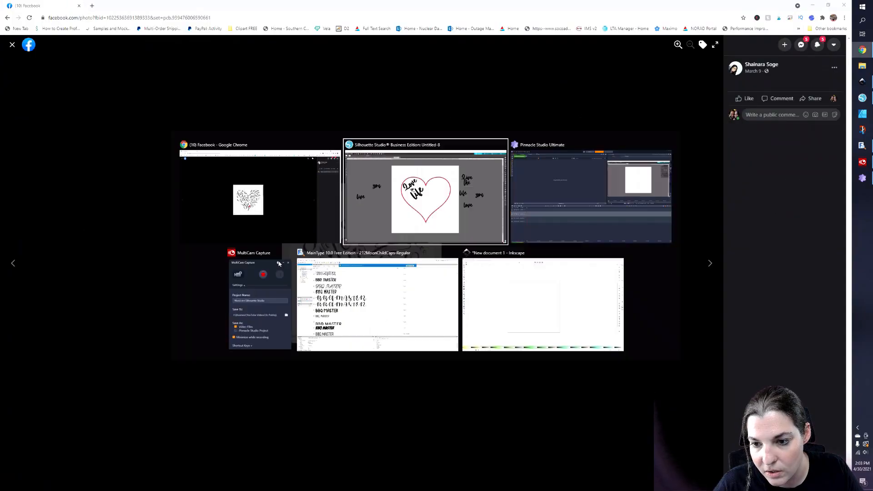
left_click(163, 193)
left_click_drag(170, 152, 133, 157)
left_click_drag(164, 185, 377, 289)
Enlarge "live", rotate it to slant upward and place it in the heart beside "you", below "life".
left_click(97, 248)
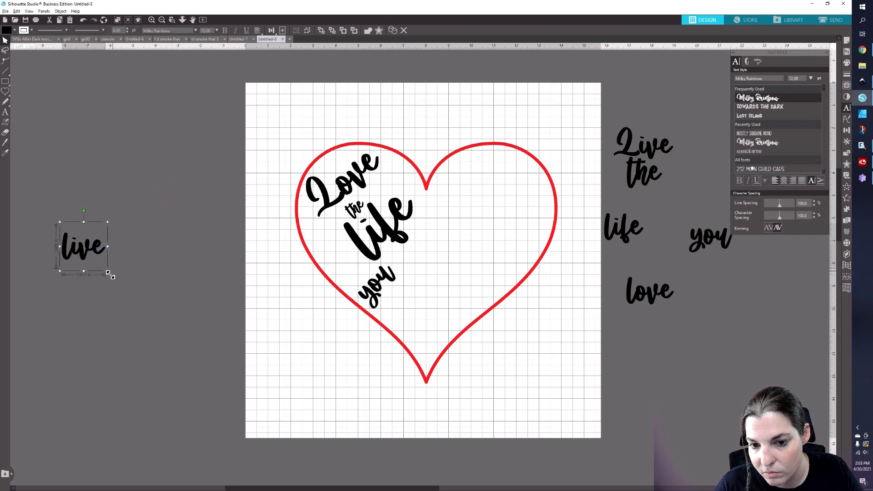
left_click_drag(109, 272, 181, 331)
left_click_drag(116, 210, 61, 230)
left_click_drag(198, 279, 420, 262)
Following the reference artwork, move "Live" into the heart's right lobe and rotate it clockwise to slant downward.
key("alt+Tab")
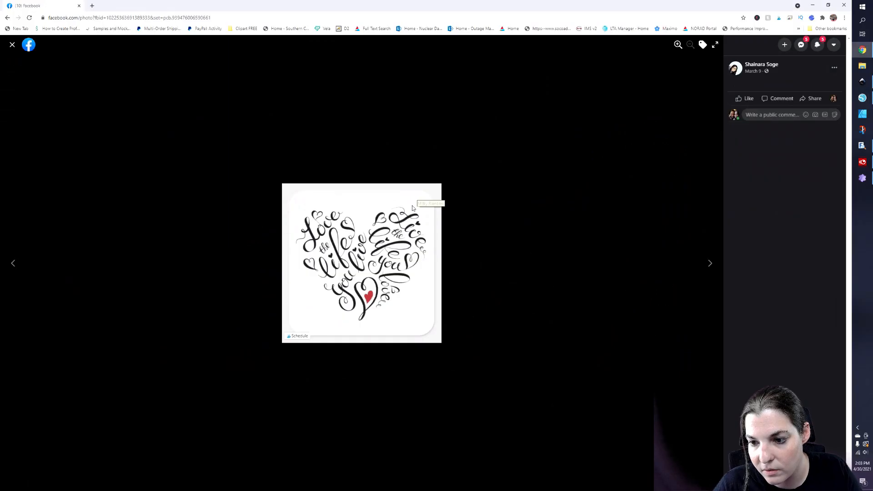
key("alt+Tab")
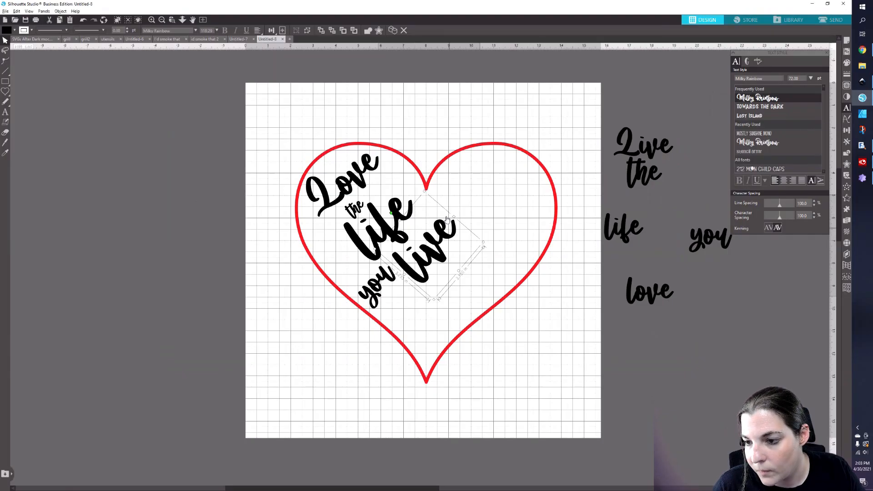
left_click(641, 142)
left_click_drag(642, 143, 487, 183)
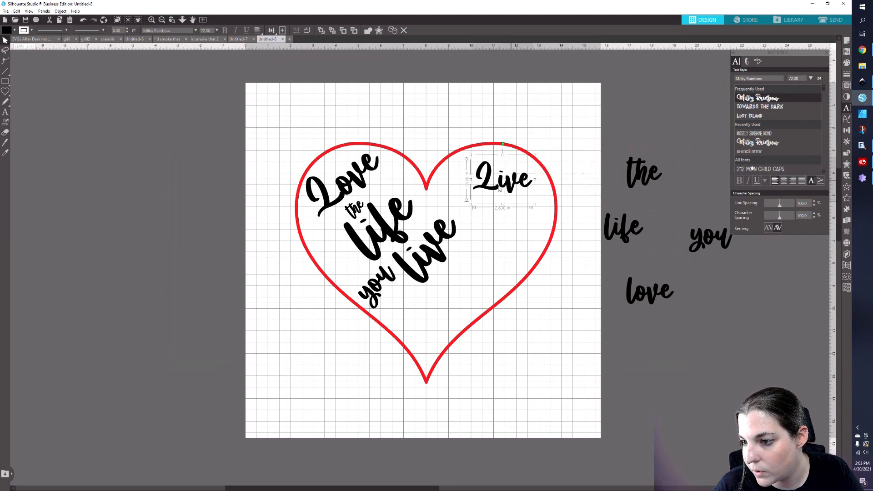
left_click_drag(492, 153, 516, 160)
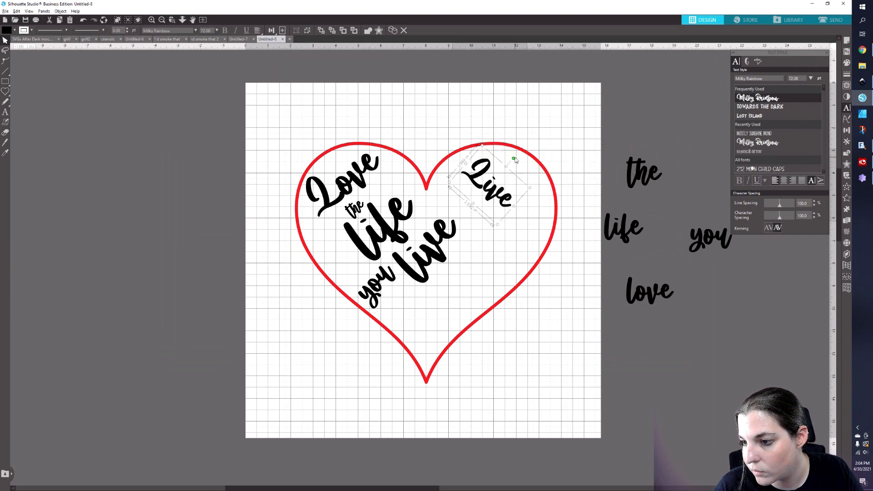
Enlarge "Live" in the heart's right lobe and set a smaller "the" beneath it, tilted to slant downward.
left_click_drag(501, 229, 510, 285)
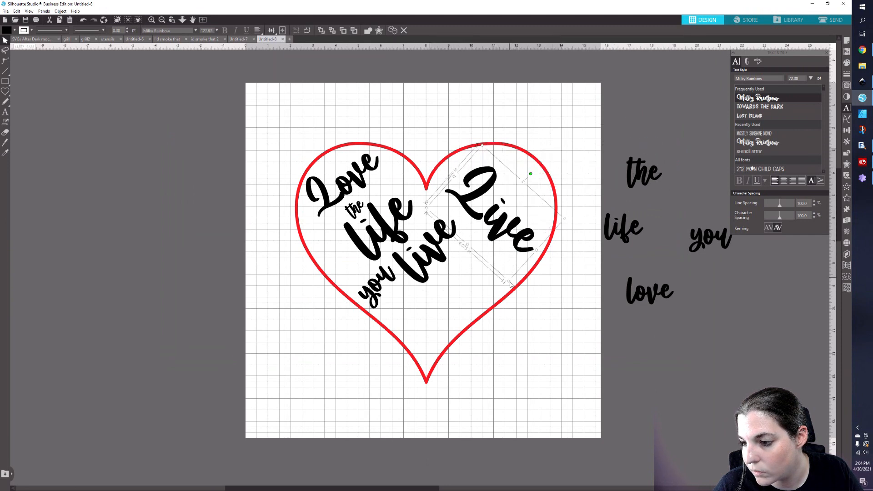
left_click_drag(497, 242, 504, 217)
left_click(643, 173)
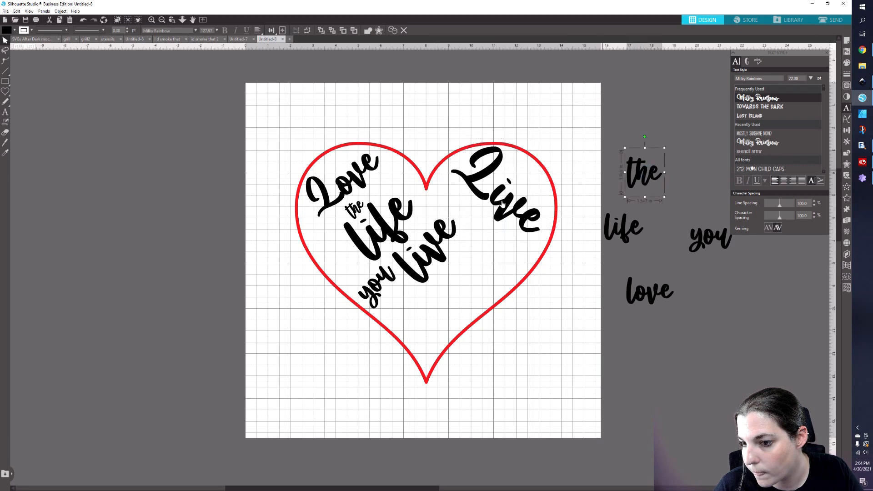
key("i")
left_click(358, 209)
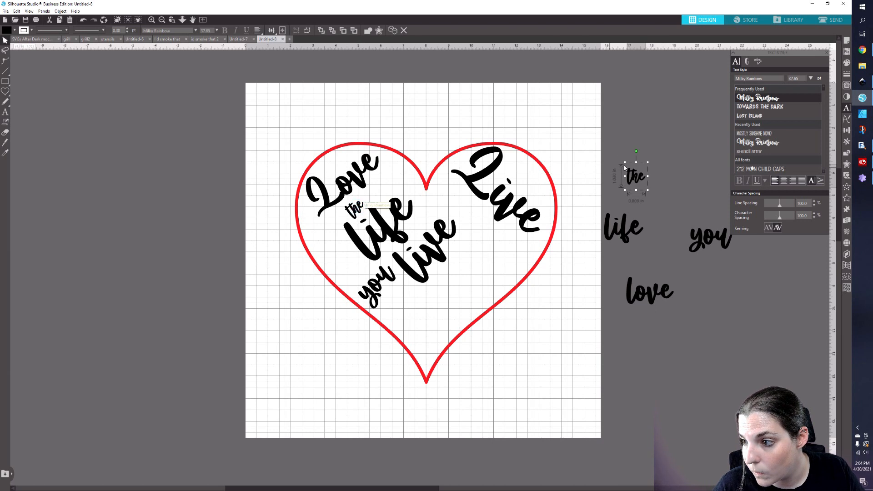
left_click_drag(639, 154, 476, 220)
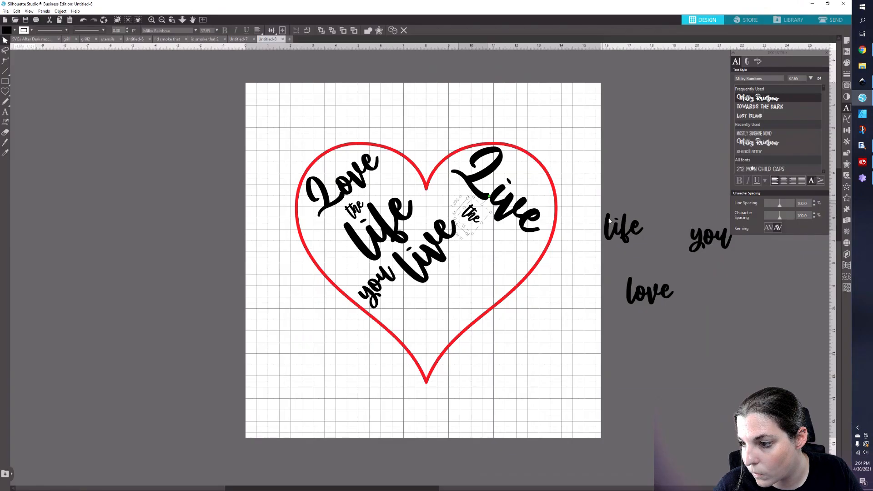
Shrink the left-hand "live" and fit it closely beside "you", below "life".
left_click(623, 230)
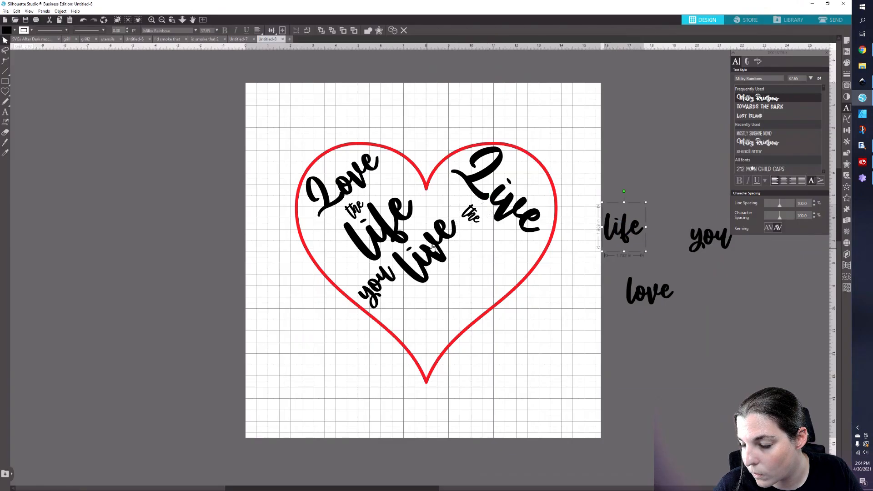
left_click(433, 246)
left_click_drag(425, 192, 426, 216)
left_click_drag(435, 260, 423, 253)
Rotate the right-hand "life" and "you" to slant downward and place them below "the", checking the reference artwork.
left_click(615, 230)
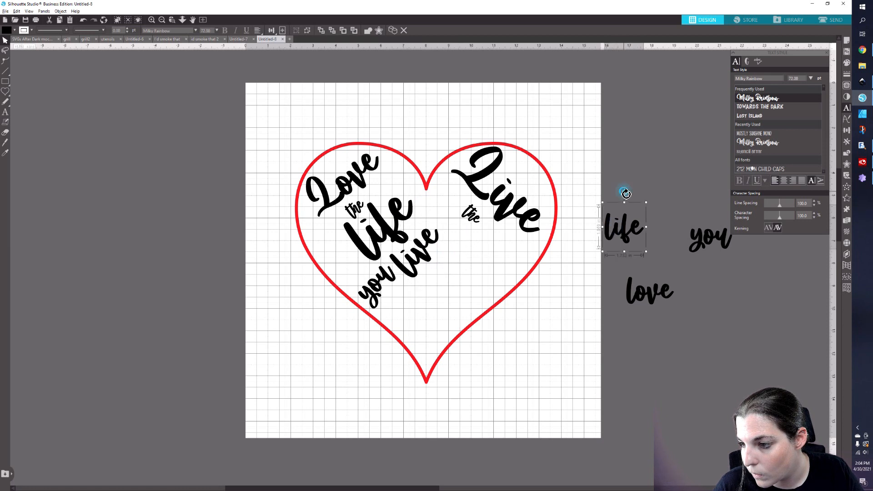
left_click_drag(625, 194, 654, 205)
left_click_drag(623, 231, 493, 251)
left_click(699, 228)
left_click_drag(713, 201, 460, 264)
key("alt+Tab")
key("alt+Tab")
Rotate "love" to slant downward, place it below the right-hand "you", and compare the layout with the reference artwork.
left_click(642, 289)
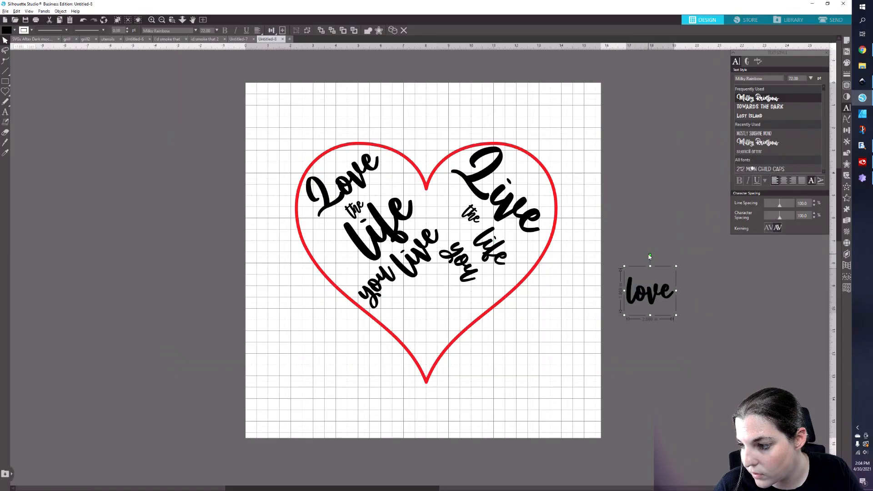
left_click_drag(654, 258, 717, 278)
left_click_drag(657, 281, 483, 283)
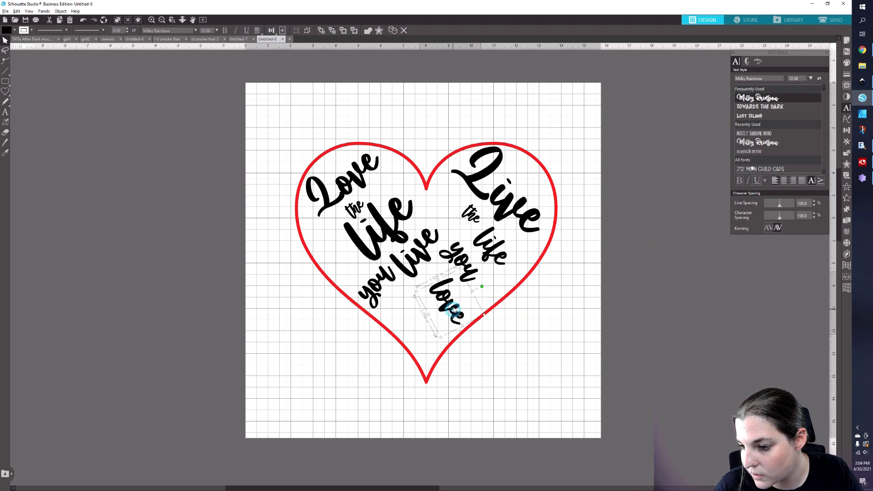
key("alt+Tab")
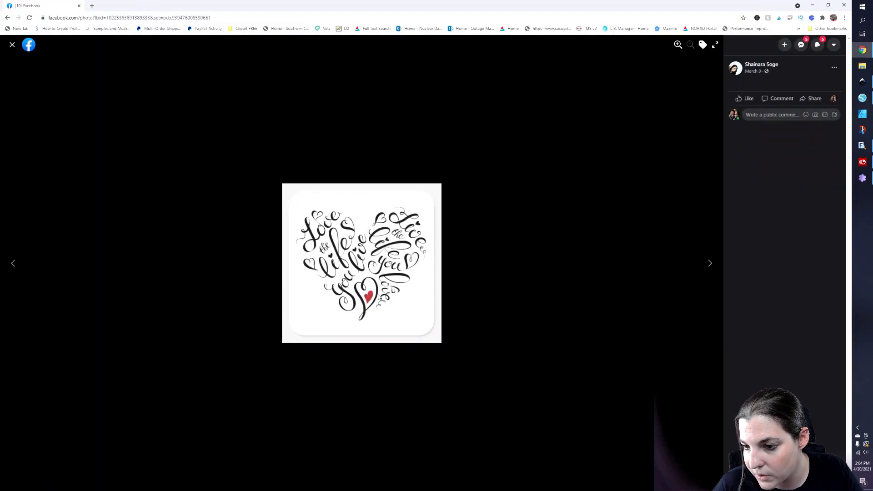
key("alt+Tab")
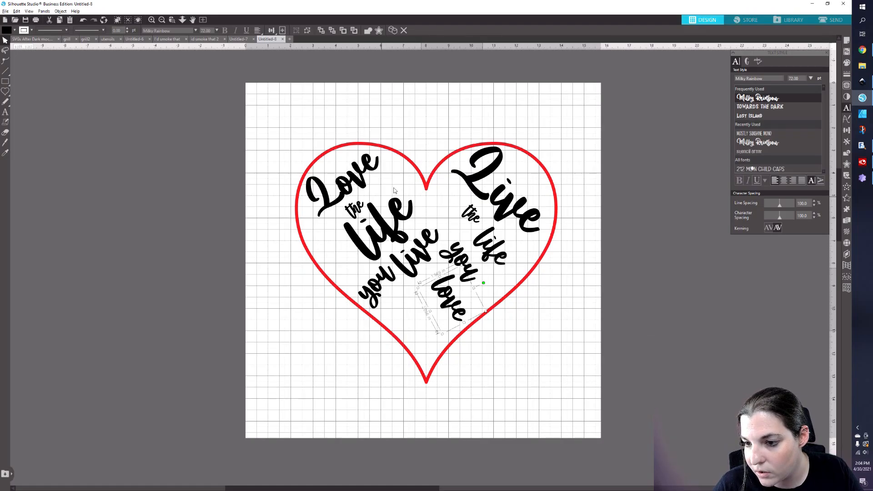
Draw a small heart outside the page's left edge and give it no fill and a line thickness of 3.
left_click(5, 92)
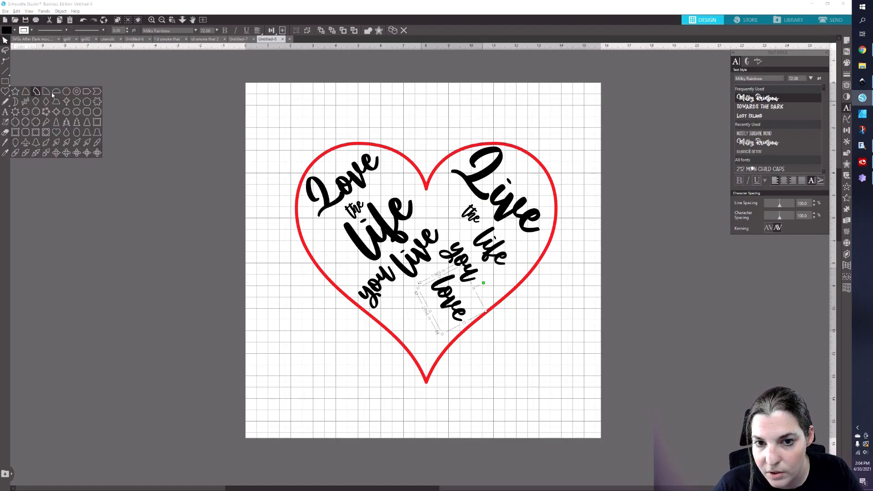
left_click(55, 130)
left_click_drag(138, 135, 140, 153)
left_click_drag(136, 159, 136, 160)
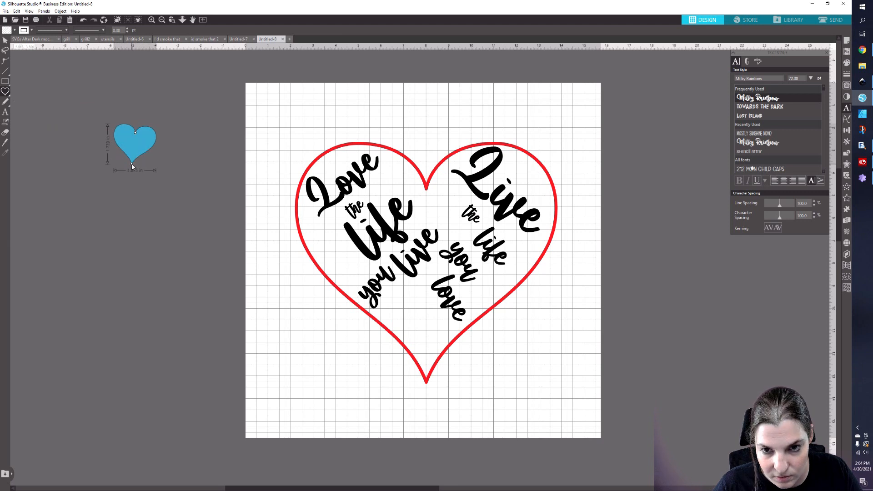
left_click(15, 30)
left_click(13, 40)
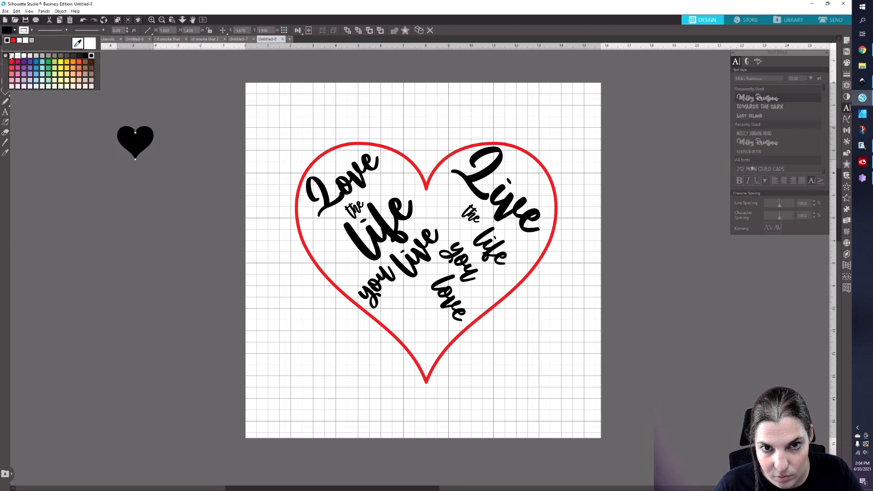
left_click(11, 55)
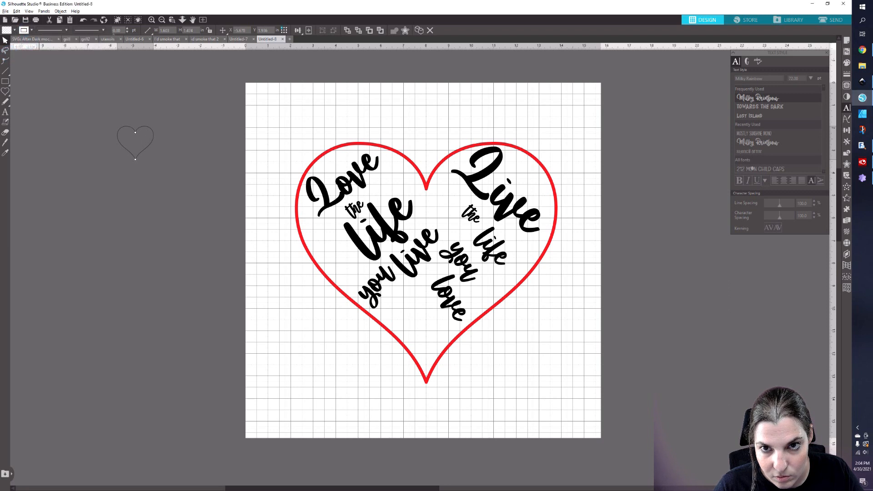
double_click(114, 32)
type("3")
key("Return")
left_click(169, 162)
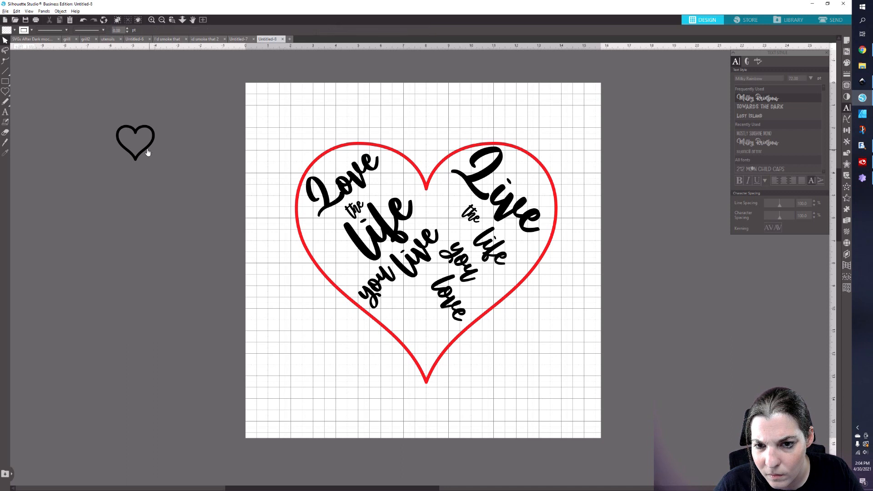
Try the small outlined heart in the gap above "life" near the large heart's central dip, and delete it.
left_click(146, 152)
left_click_drag(146, 152, 408, 188)
key("Delete")
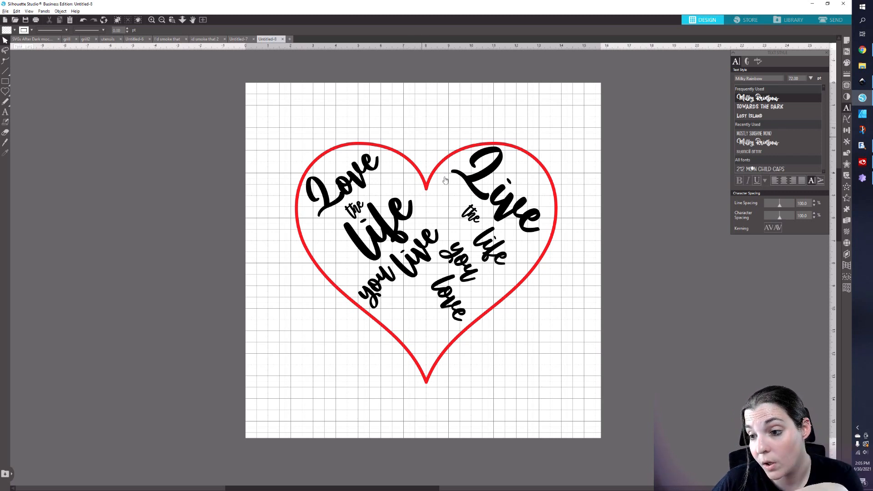
Warp the word "Love" so its letters stretch toward the curve of the heart's left lobe.
left_click(355, 190)
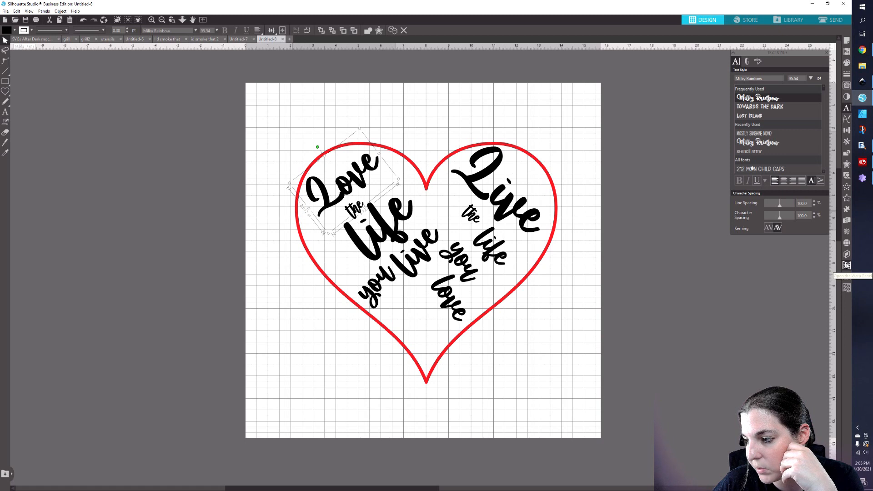
left_click(847, 266)
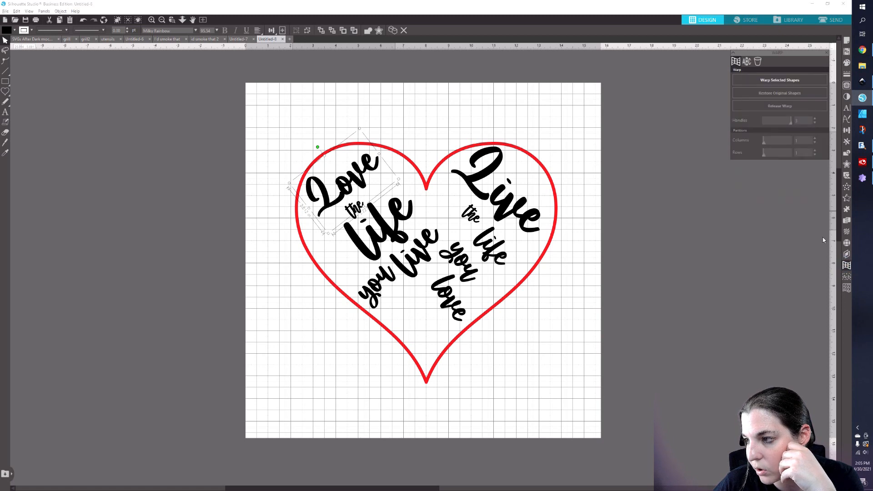
left_click(769, 80)
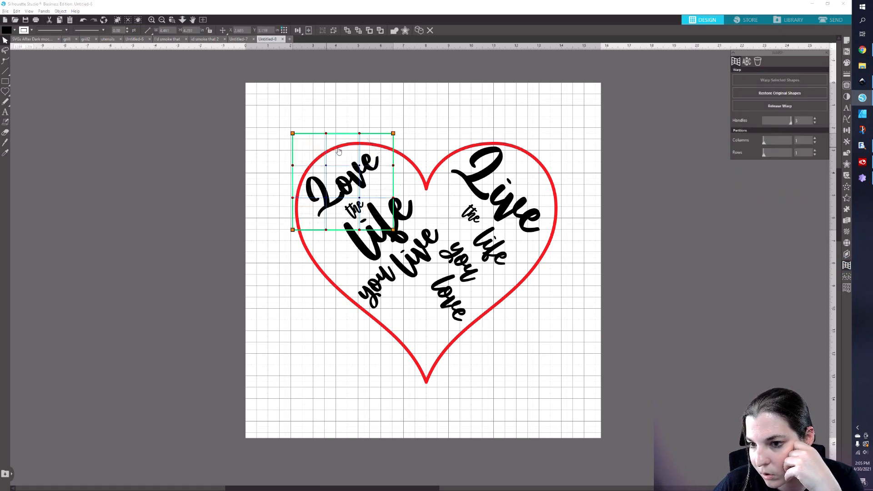
left_click_drag(327, 134, 287, 58)
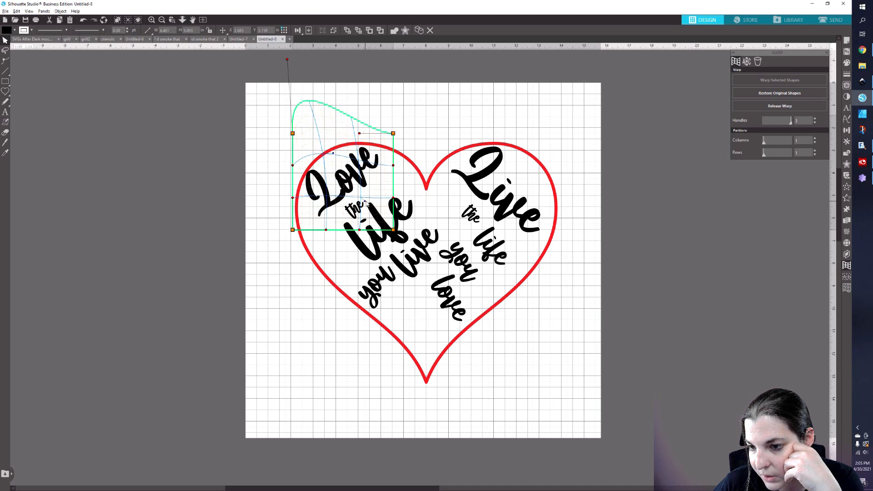
left_click_drag(393, 167, 397, 165)
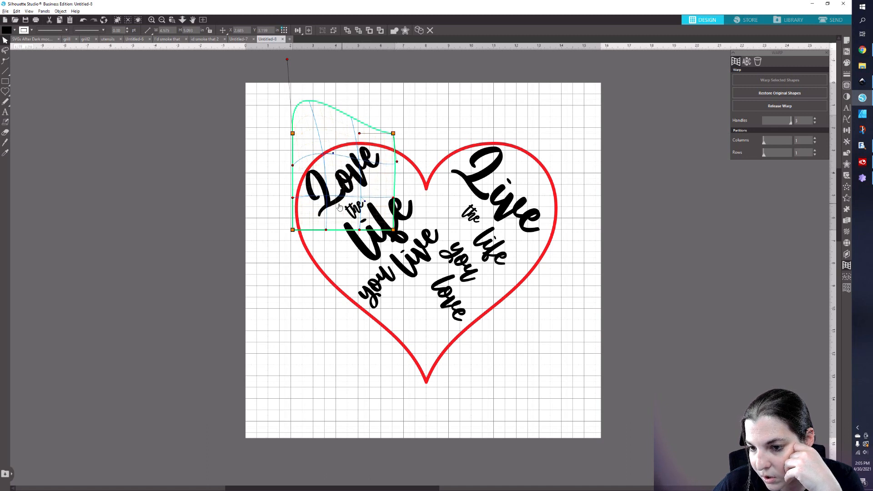
left_click_drag(293, 231, 280, 250)
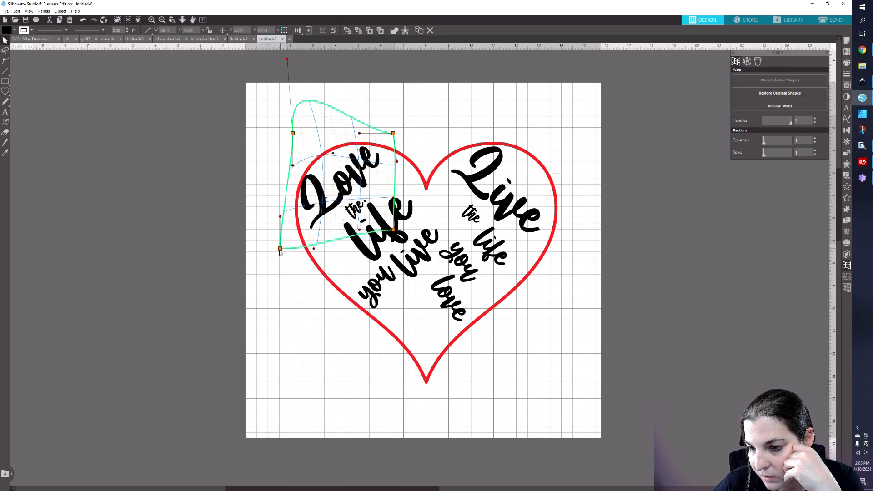
left_click(453, 133)
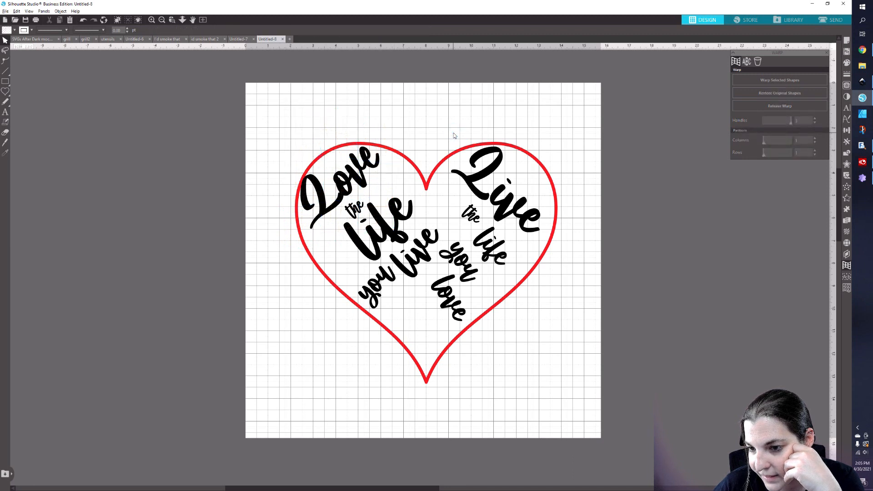
Warp the word "Live" so its letters stretch toward the curve of the heart's right lobe.
left_click(491, 195)
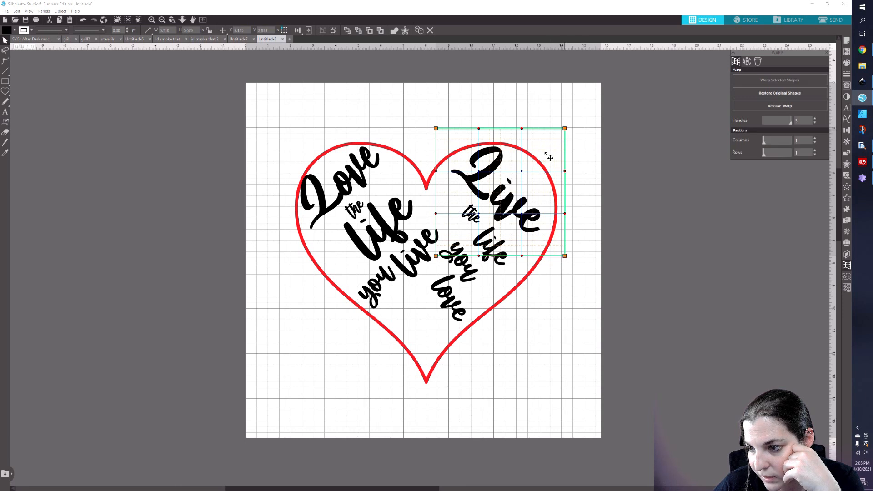
left_click_drag(523, 171, 600, 110)
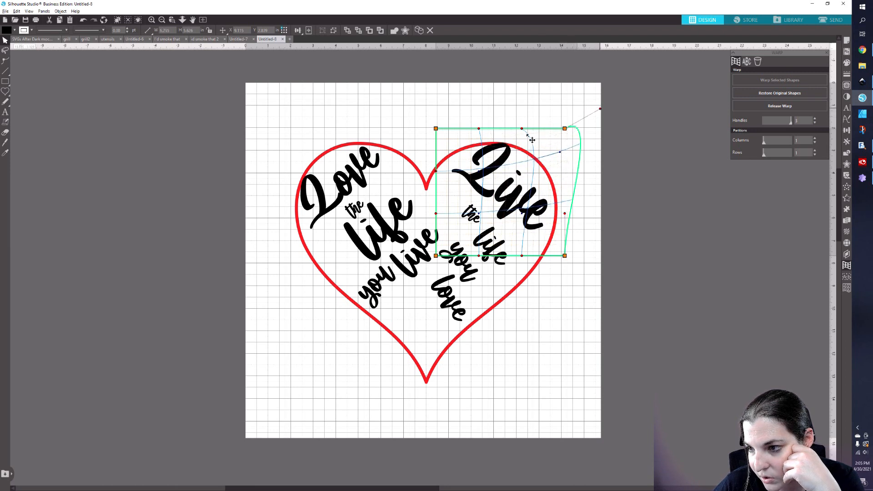
left_click_drag(522, 129, 566, 131)
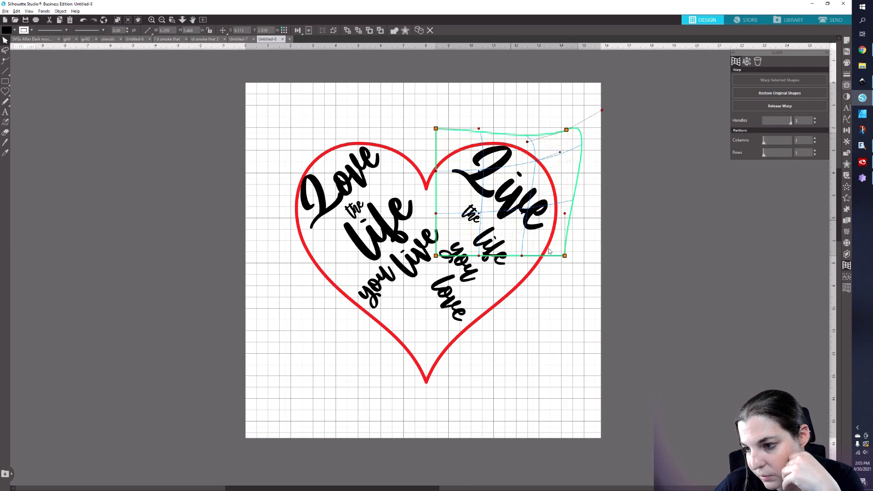
left_click(584, 237)
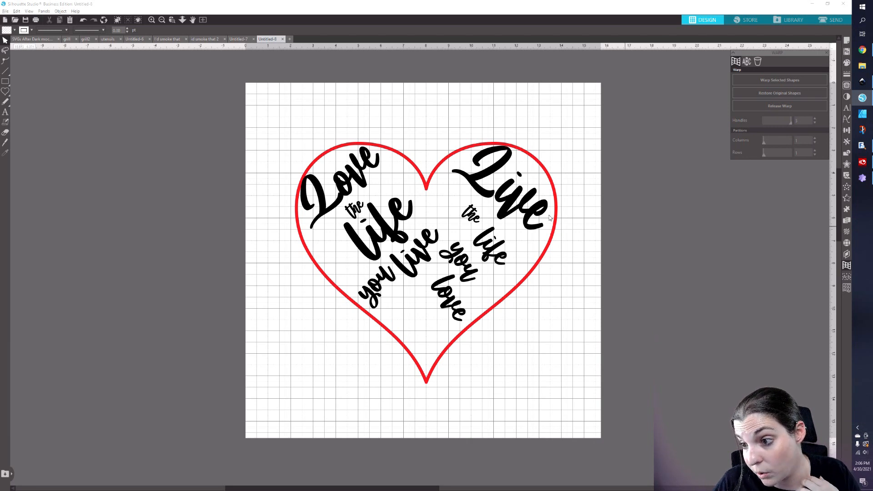
Undo the warps, the small heart and the recent word placements, back to the unenlarged "Live" in the right lobe.
left_click(530, 215)
key("z")
key("ctrl+z")
key("ctrl+z")
key("ctrl+z")
key("ctrl+z")
key("ctrl+z")
key("ctrl+z")
key("ctrl+z")
key("ctrl+z")
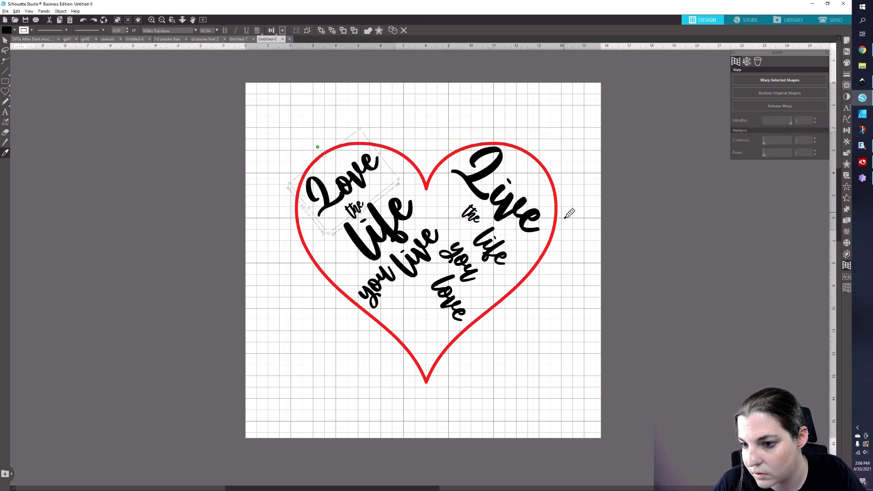
key("ctrl+z")
key("ctrl+z")
key("ctrl+z")
key("ctrl+z")
key("ctrl+z")
key("ctrl+z")
key("ctrl+z")
key("ctrl+z")
key("ctrl+z")
key("ctrl+z")
key("ctrl+z")
key("ctrl+z")
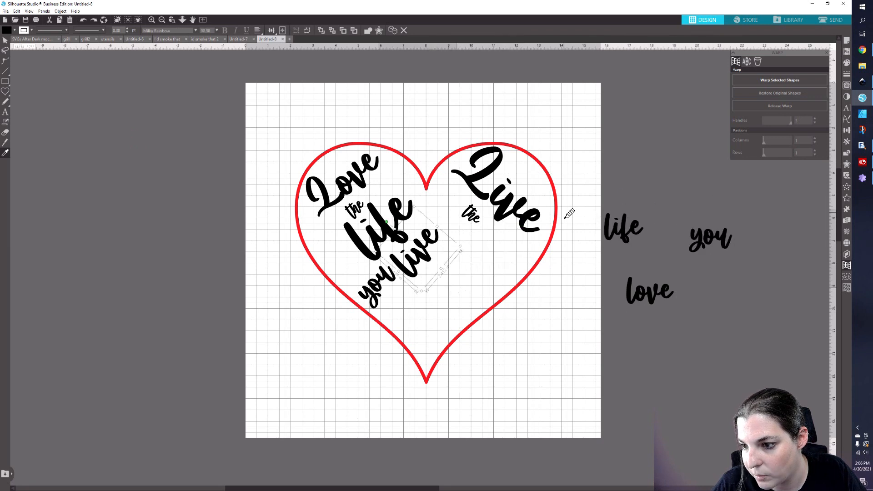
key("ctrl+z")
key("ctrl+z")
key("ctrl+z")
key("ctrl+z")
key("ctrl+z")
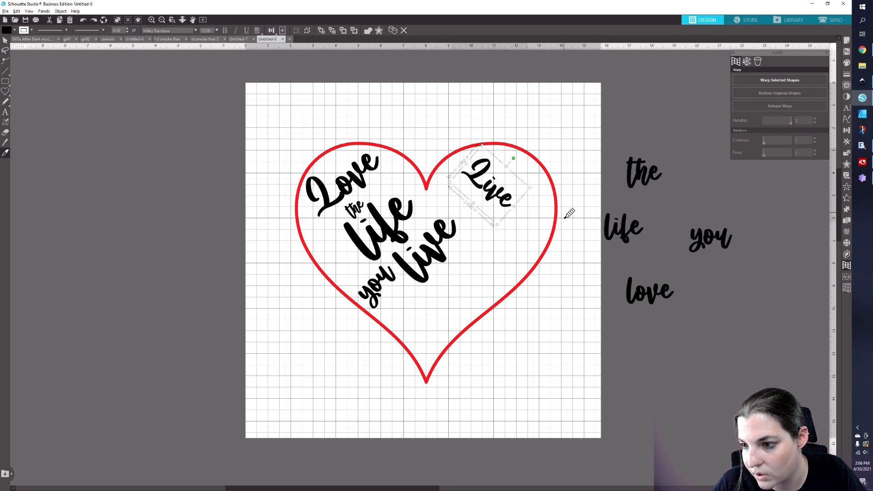
Undo the remaining word placements and the red outline color until the words are outside the black heart.
key("ctrl+z")
key("ctrl+z")
key("ctrl+z")
key("ctrl+z")
key("ctrl+z")
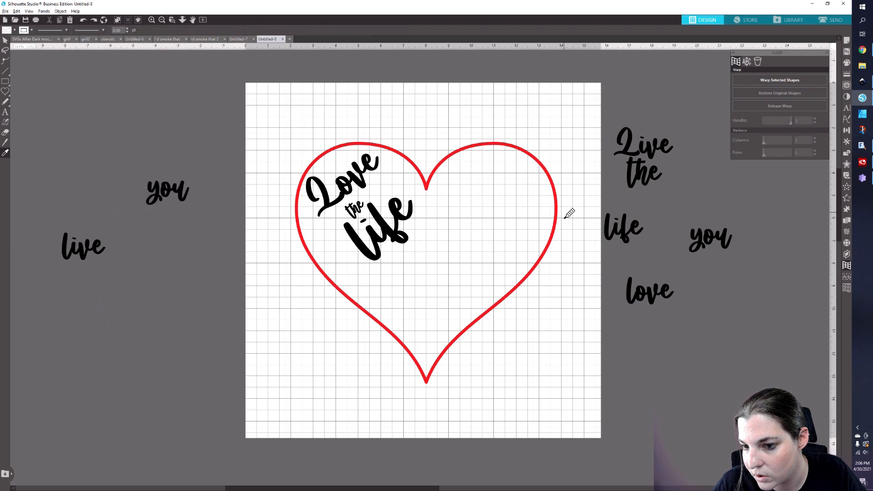
key("ctrl+z")
key("ctrl+z")
key("ctrl+z")
key("ctrl+z")
key("ctrl+z")
key("ctrl+z")
key("ctrl+z")
key("ctrl+z")
key("ctrl+z")
key("ctrl+z")
key("ctrl+z")
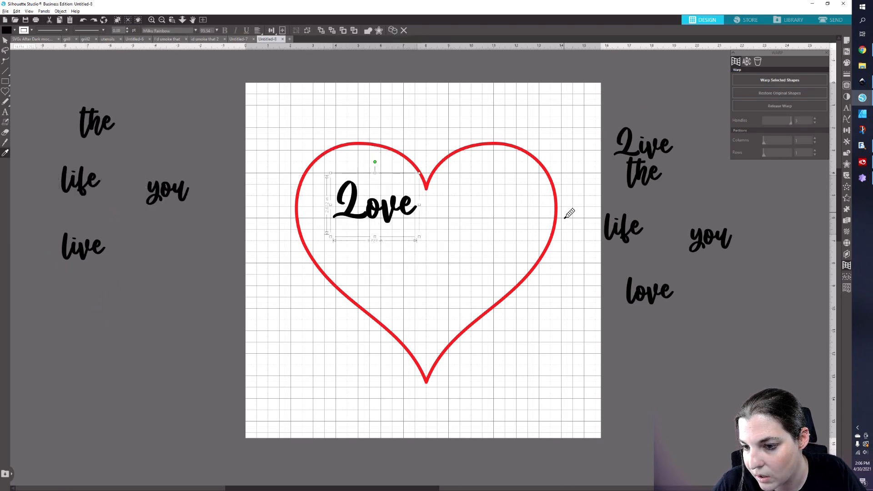
key("ctrl+z")
key("ctrl+z")
key("ctrl+z")
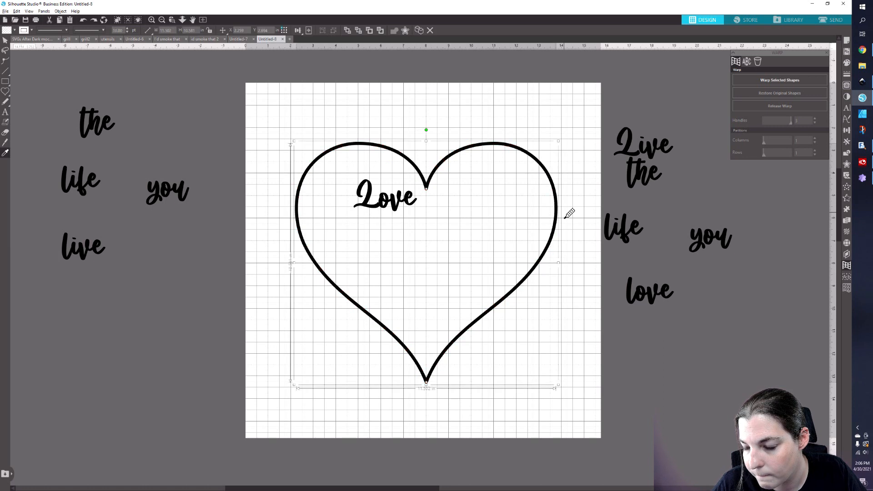
Shrink the black heart to about 9 in wide, move it to the page's upper middle and set it as the nesting boundary.
left_click(231, 137)
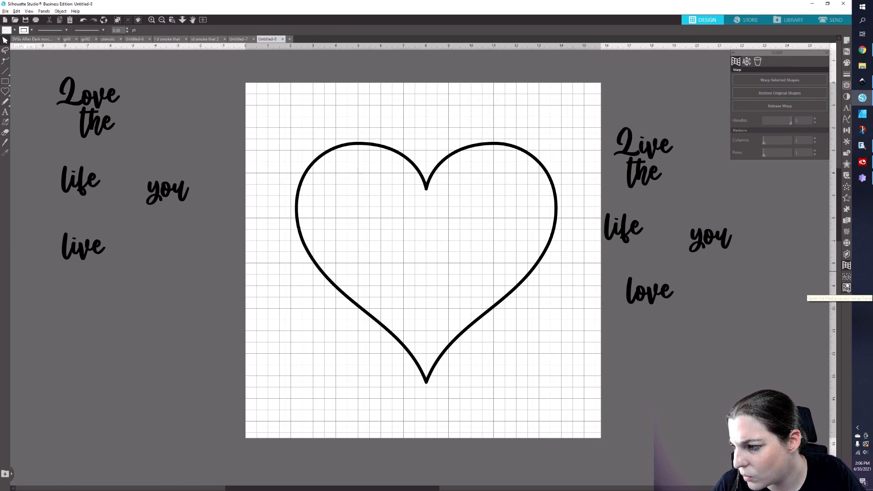
left_click(846, 224)
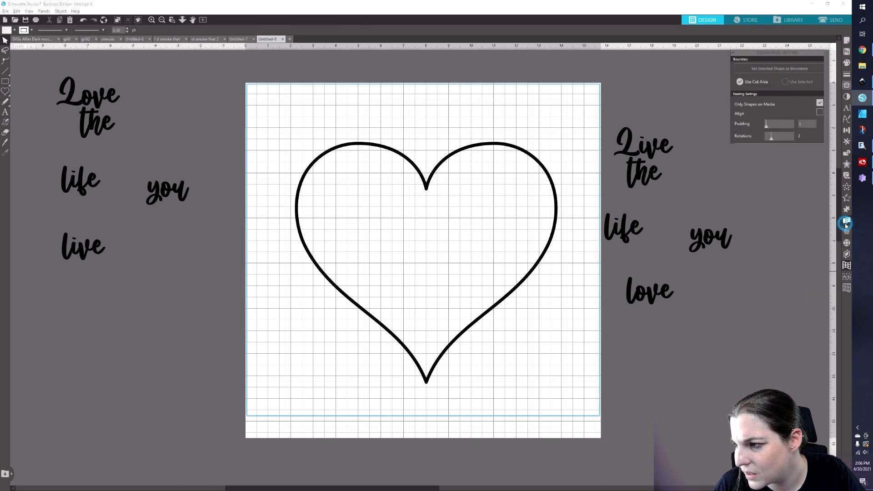
left_click(529, 150)
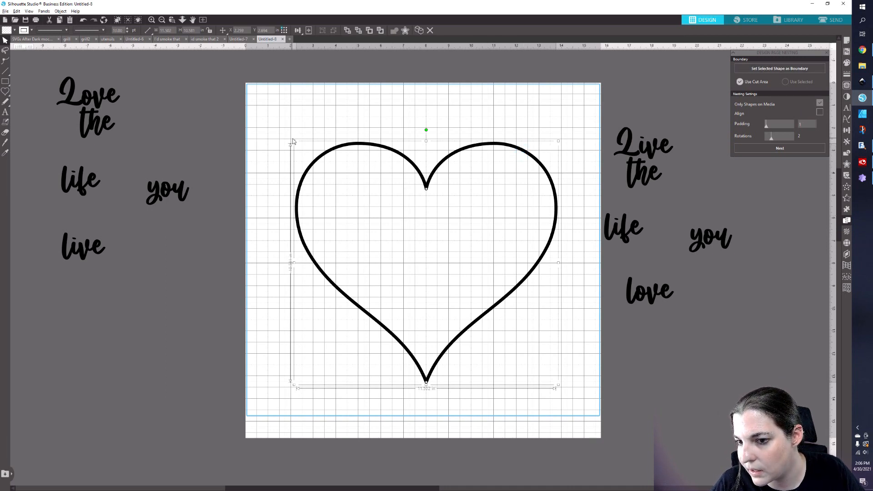
left_click_drag(293, 141, 351, 194)
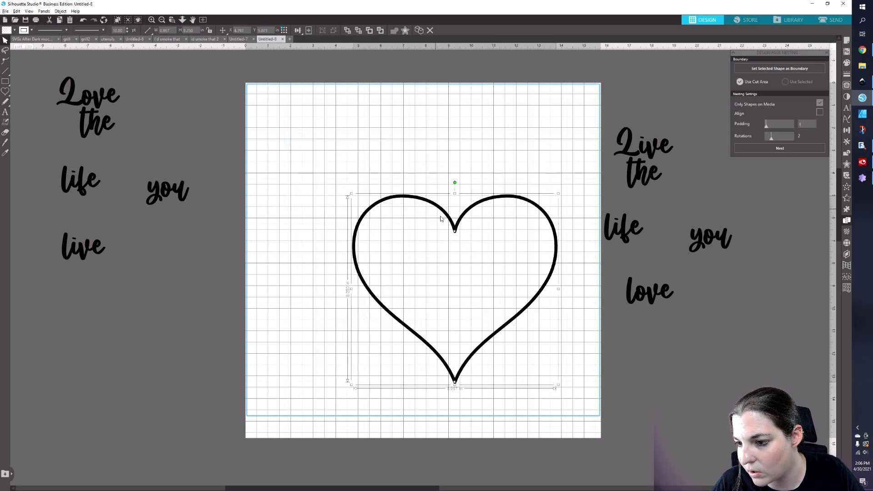
left_click_drag(450, 221, 419, 166)
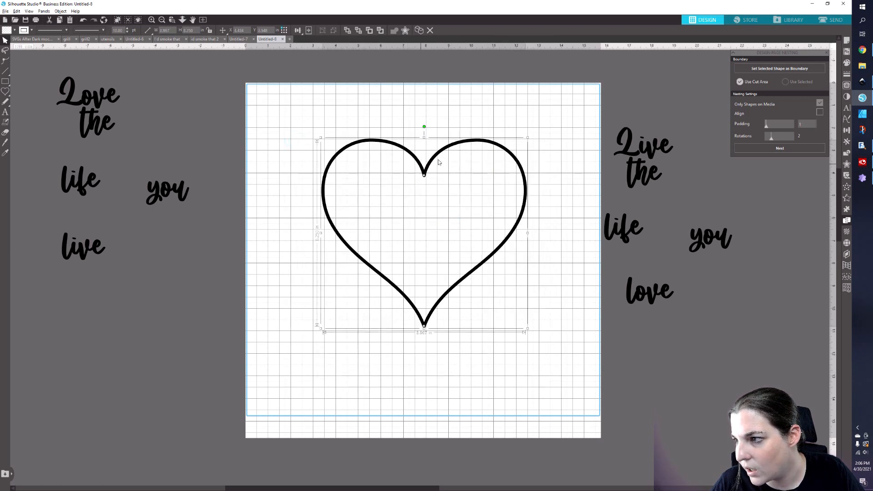
left_click(764, 69)
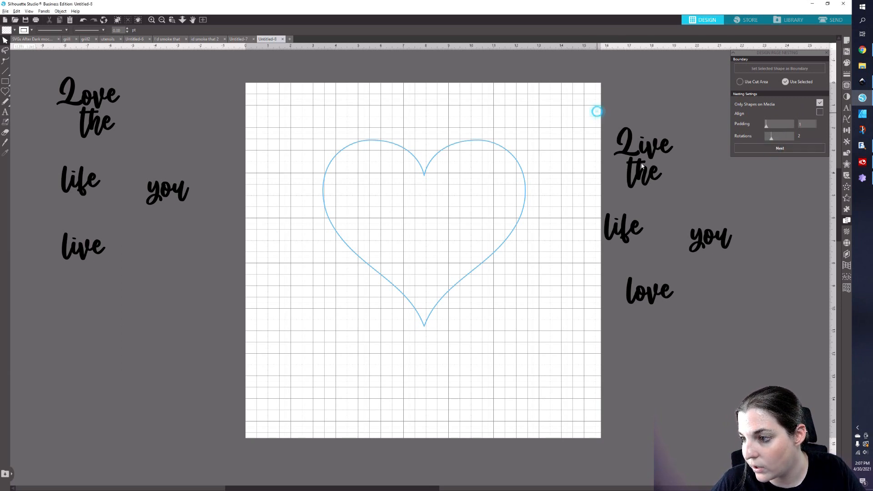
Move the "Live the life you love" words and the "Love the life you live" words from beside the page onto it.
left_click_drag(598, 111, 735, 318)
left_click_drag(628, 302, 296, 376)
left_click_drag(42, 69, 175, 271)
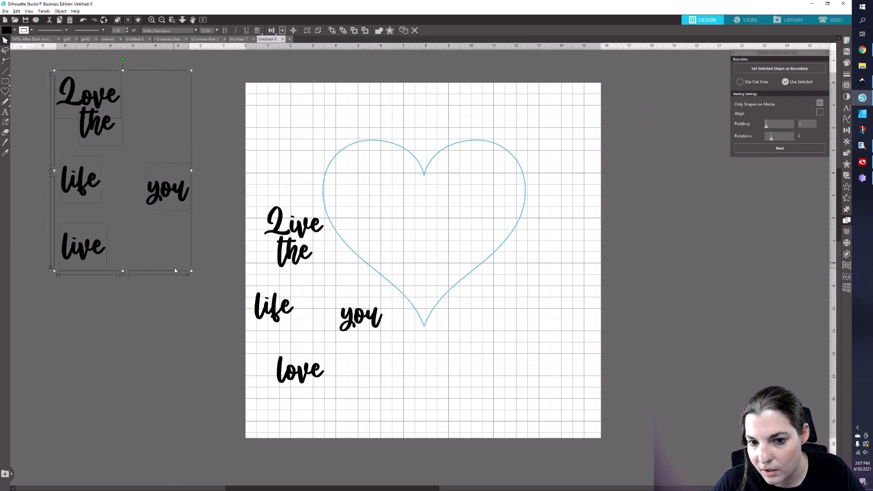
left_click_drag(177, 194, 575, 353)
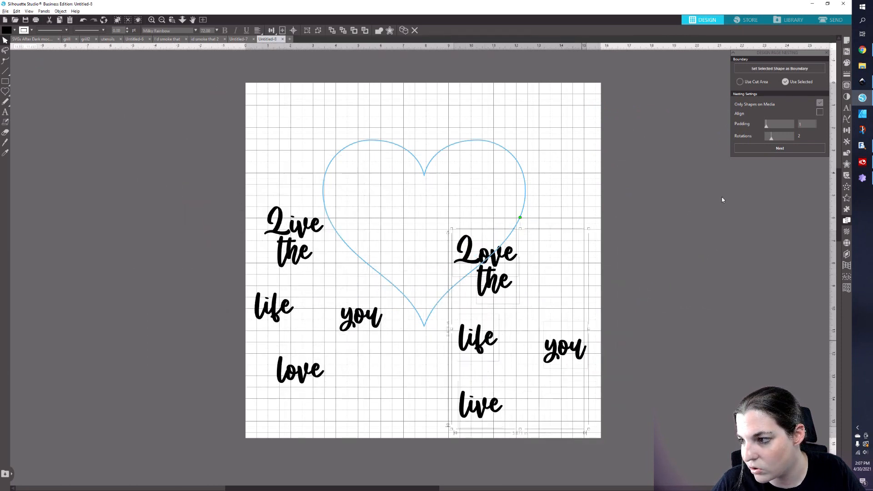
Try to nest each of the two word groups inside the heart boundary, and undo both nestings.
left_click(763, 152)
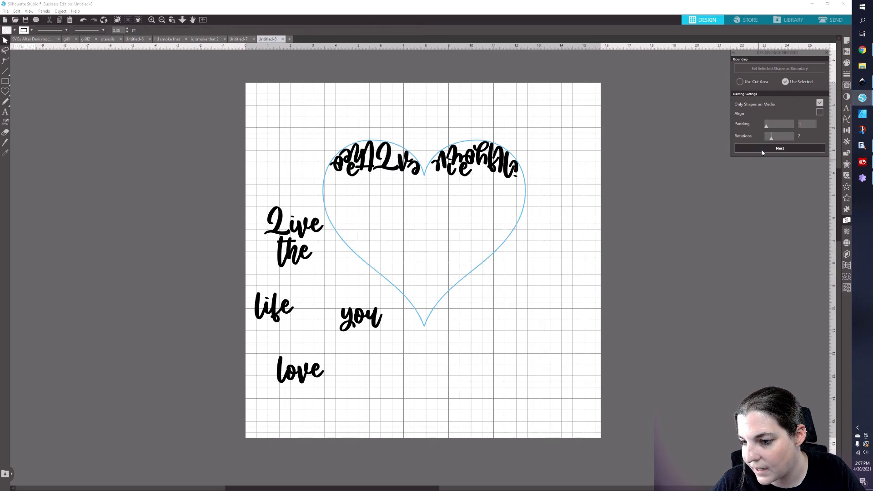
left_click_drag(251, 189, 357, 388)
left_click(769, 151)
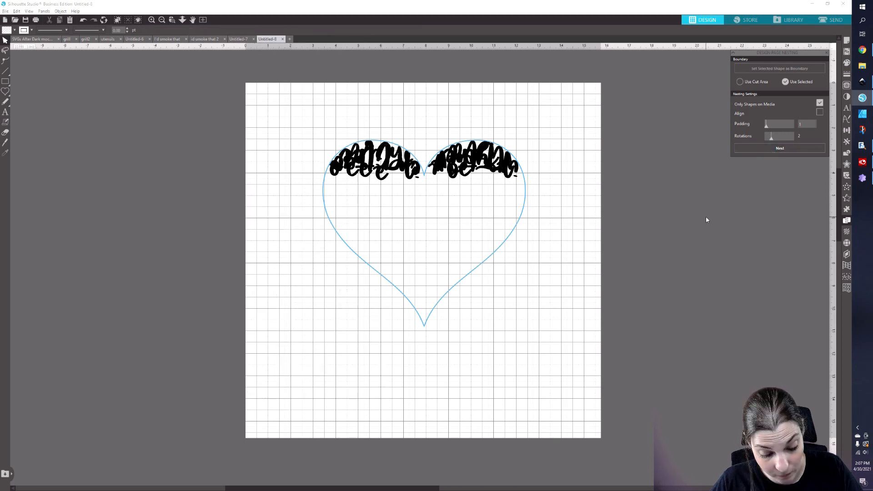
key("ctrl+z")
key("ctrl+z")
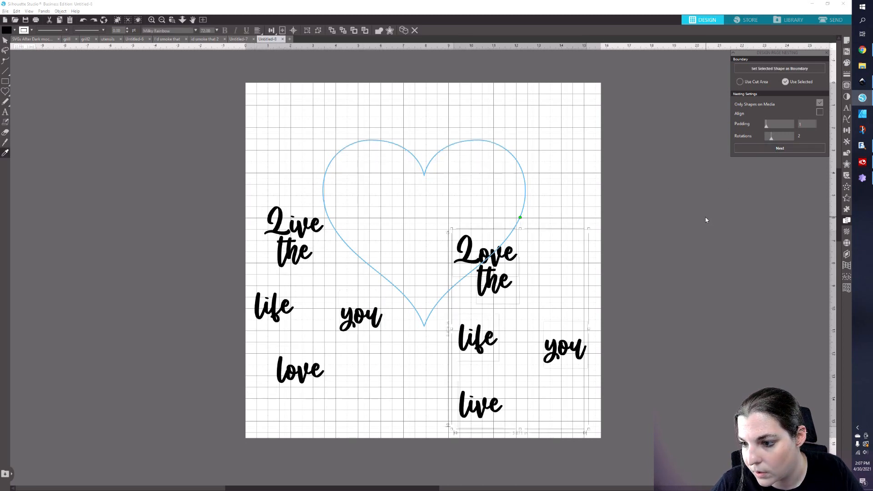
Convert each of the words on the page from text into a single shape so that its letters stay together.
left_click(518, 254)
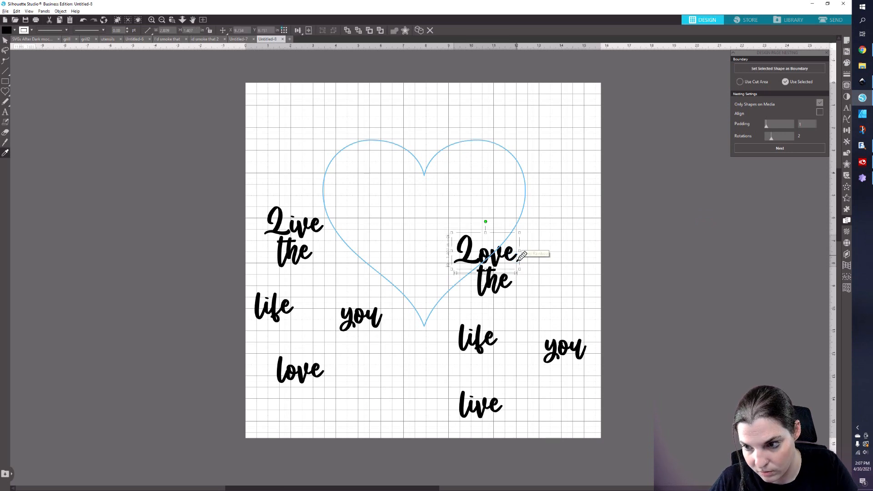
left_click(504, 280)
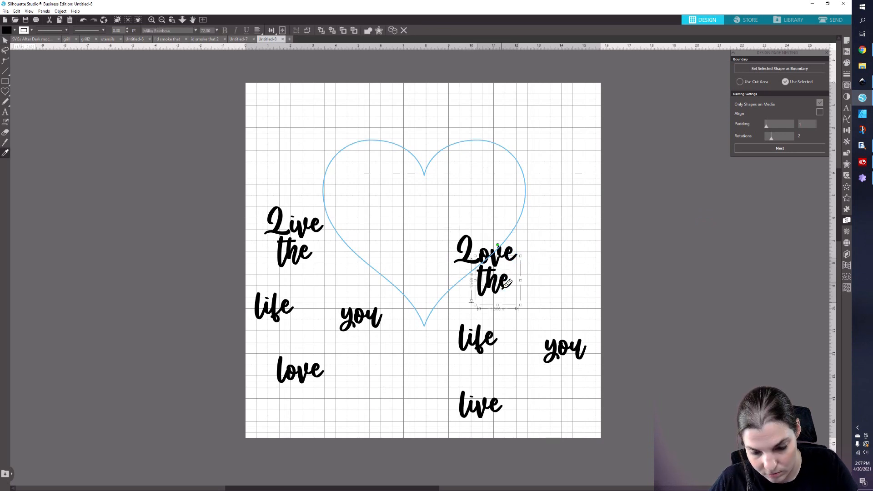
left_click(486, 334)
left_click(475, 407)
left_click(573, 354)
left_click(573, 355)
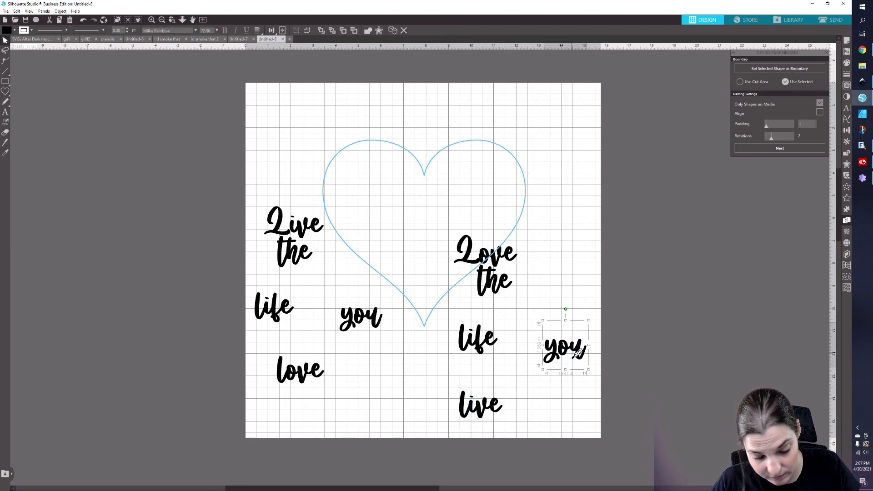
left_click(292, 232)
left_click(287, 258)
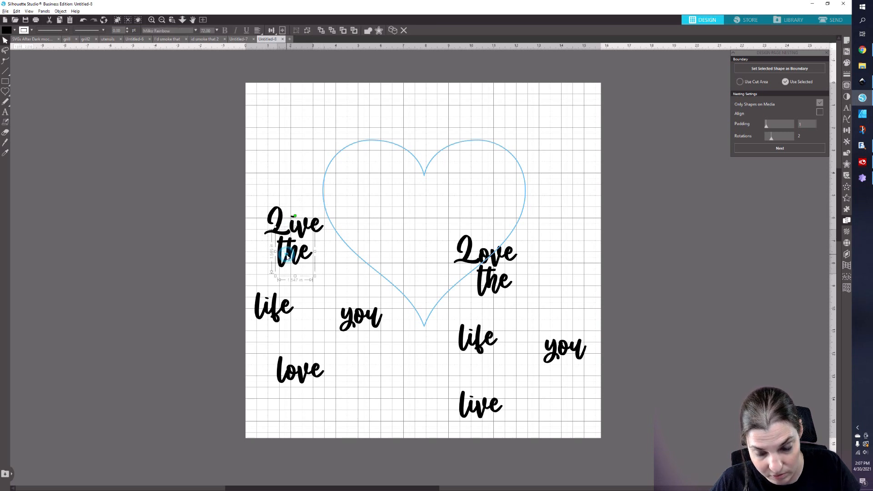
left_click(277, 310)
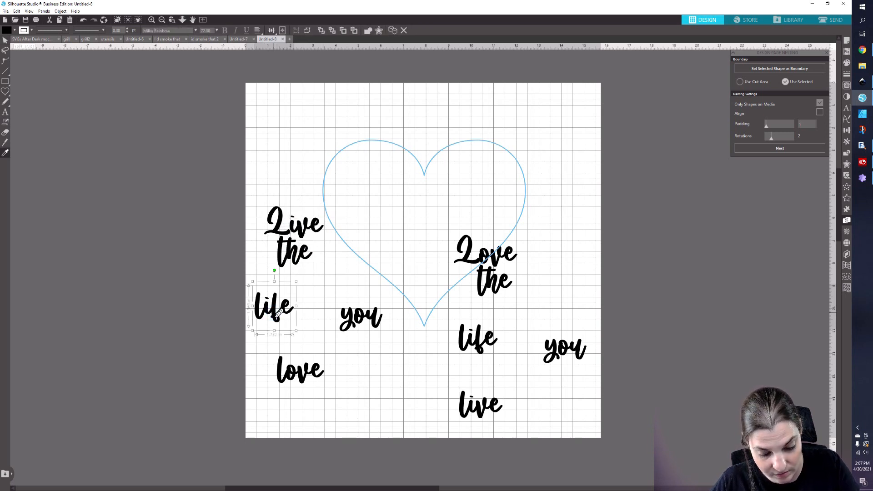
left_click(354, 317)
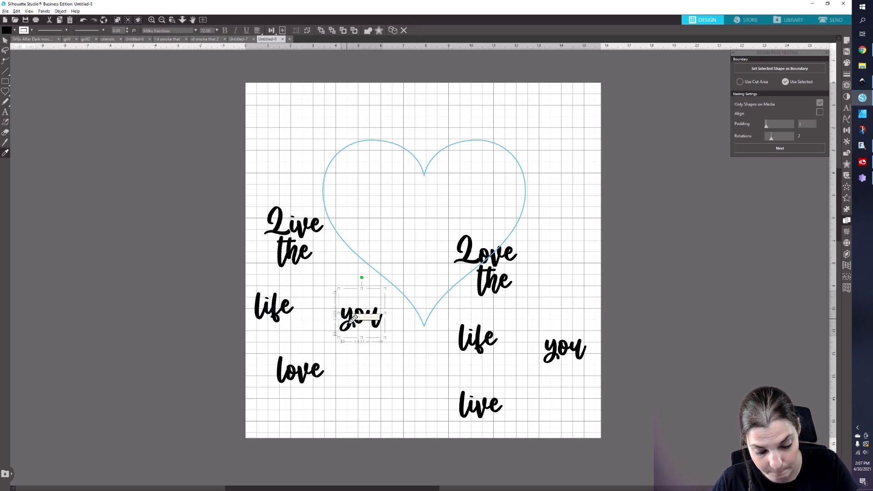
left_click(293, 375)
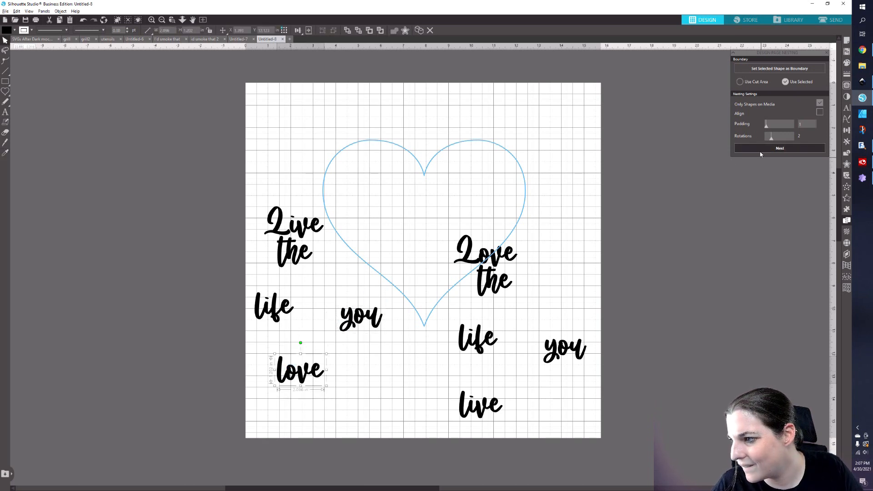
Nest the word "love" inside the heart boundary, and nest all the remaining words there as well.
left_click(761, 149)
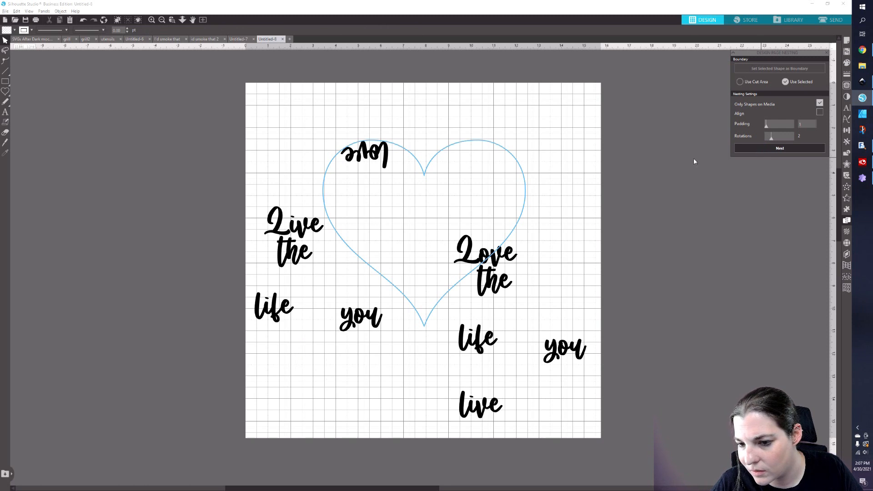
left_click_drag(248, 203, 605, 476)
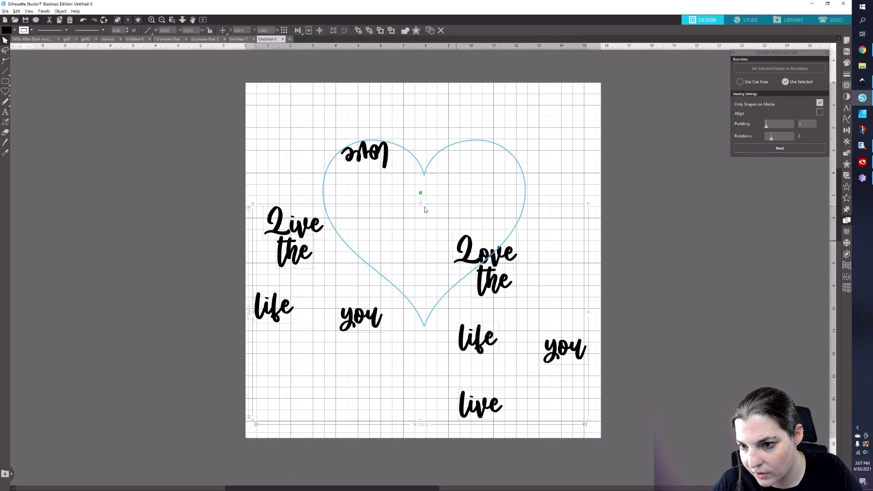
left_click(762, 150)
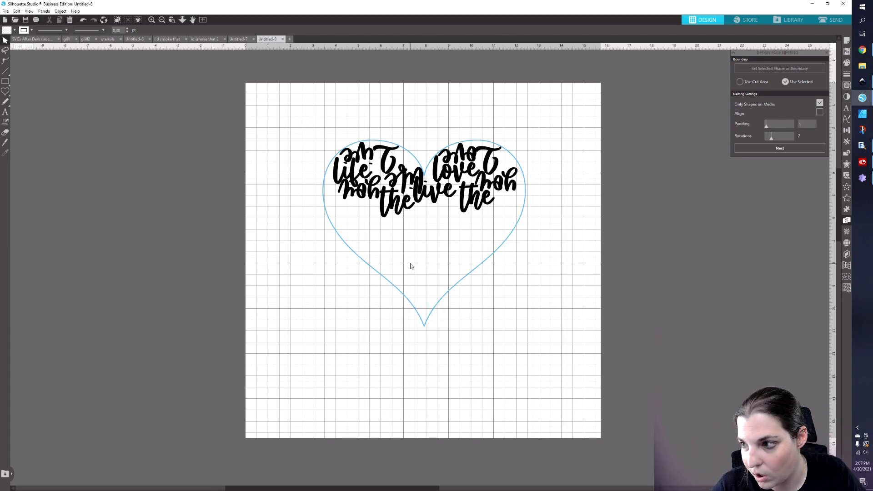
left_click(781, 149)
left_click(762, 181)
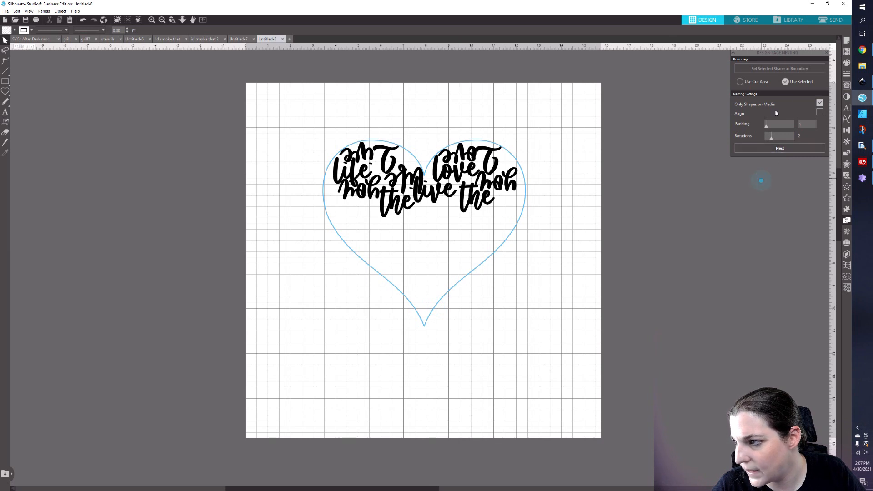
left_click(756, 144)
left_click(588, 160)
Delete all the nested words and close the nesting settings to leave a blank page.
left_click(307, 130)
left_click(479, 184)
left_click_drag(477, 184, 324, 195)
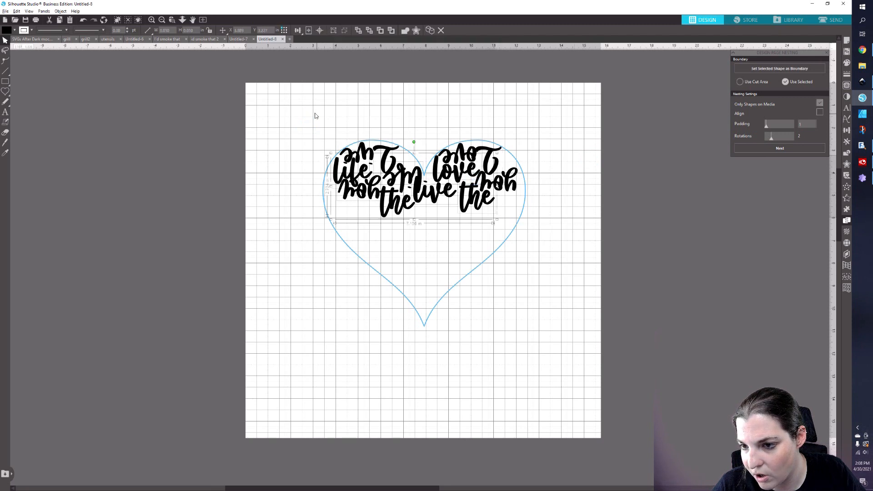
key("Delete")
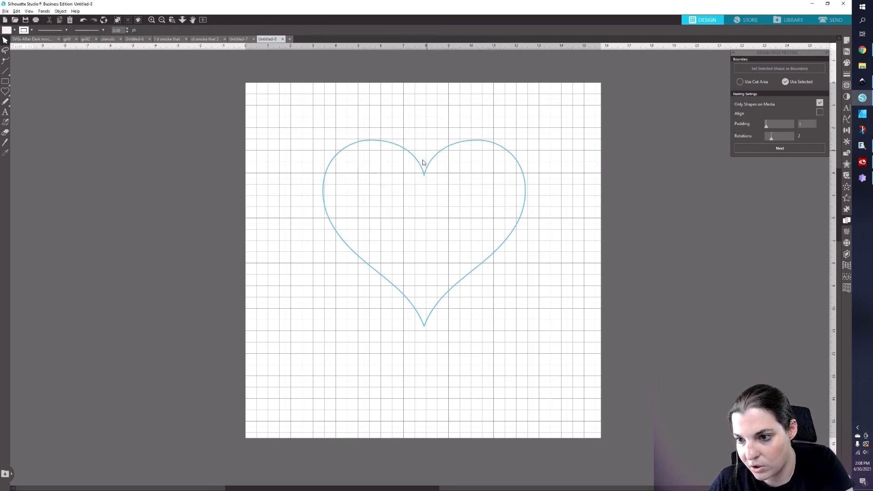
left_click(827, 54)
left_click(6, 93)
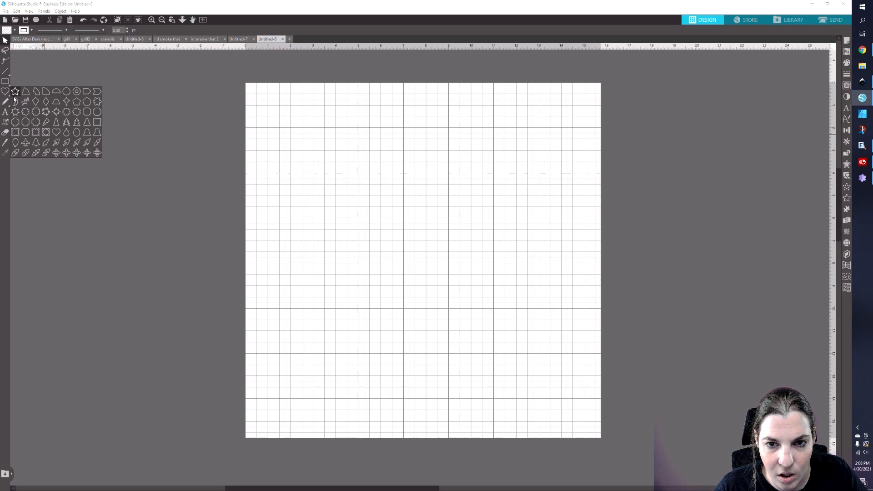
left_click(146, 205)
Open the "soccer subway art" design from the Sports and Outdoors folder inside 0Bundles.
left_click(14, 19)
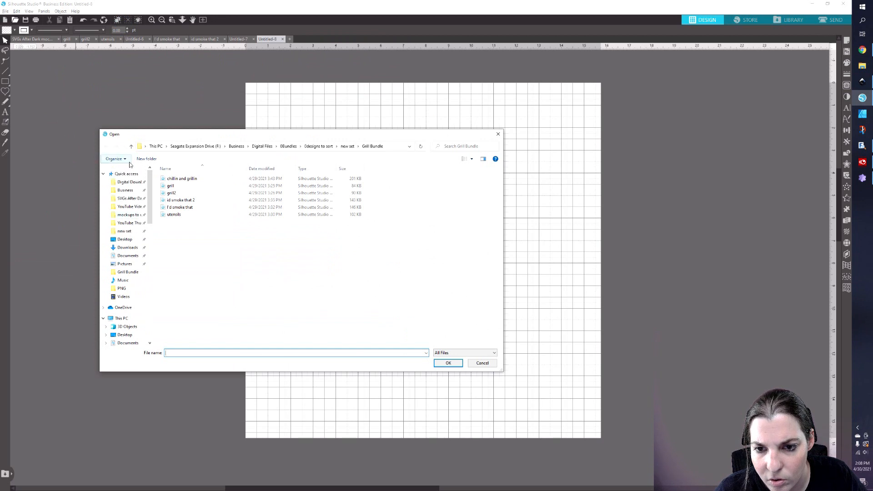
left_click(130, 231)
left_click(288, 147)
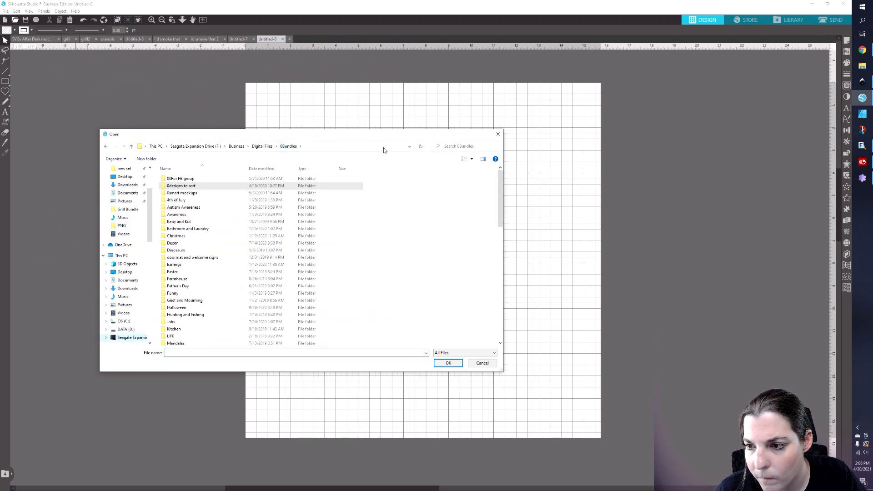
scroll(232, 253, "down", 5)
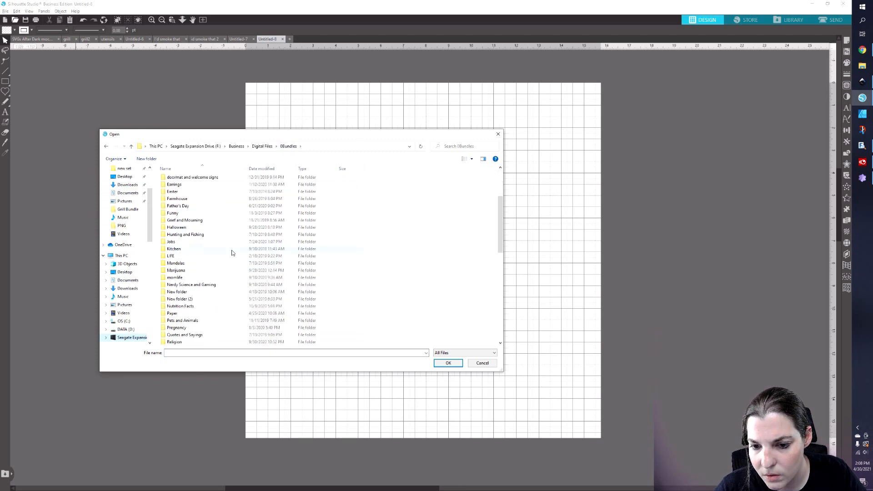
double_click(214, 336)
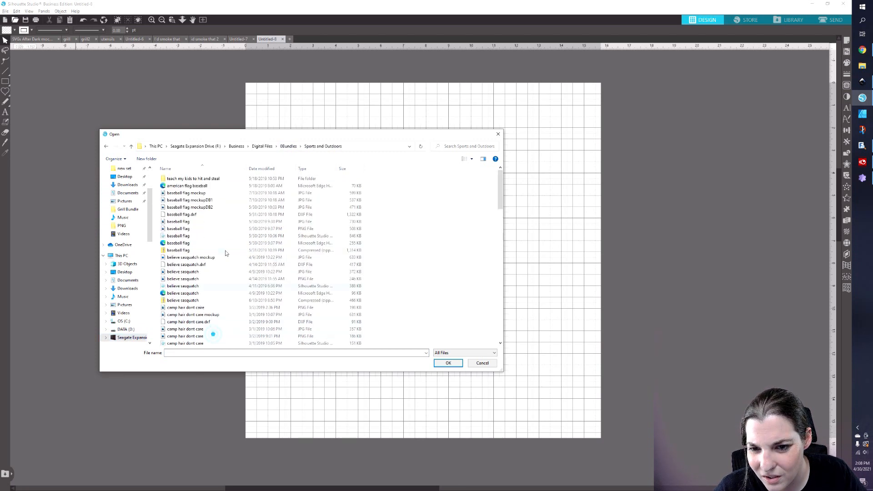
scroll(251, 236, "down", 15)
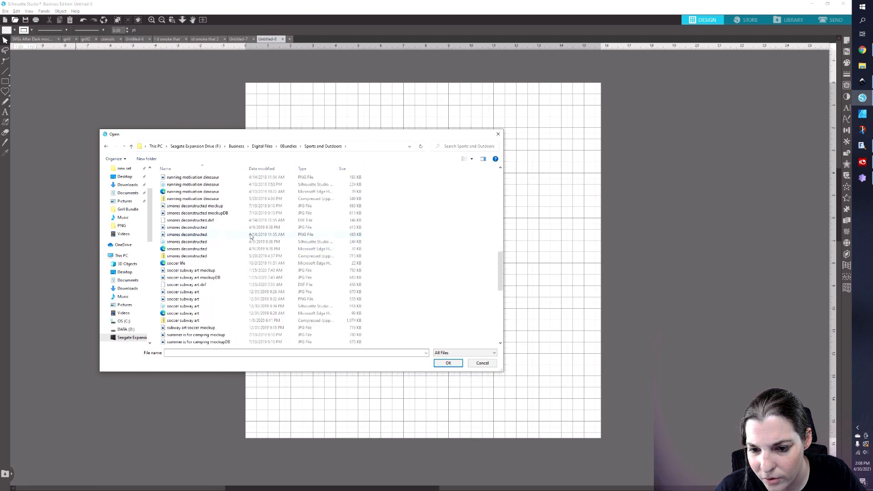
double_click(211, 285)
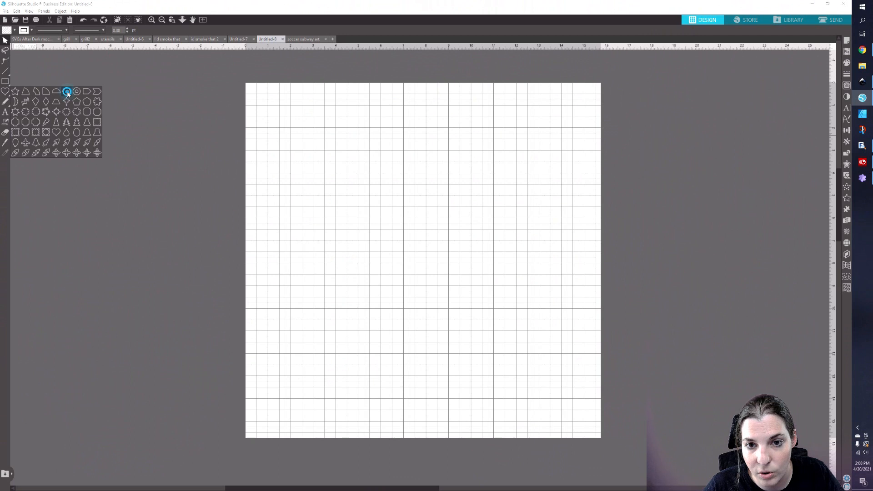
In the blank Untitled-8 design, draw a circle about 9 in in diameter and move it to the middle of the page.
left_click(67, 92)
left_click_drag(301, 169, 372, 245)
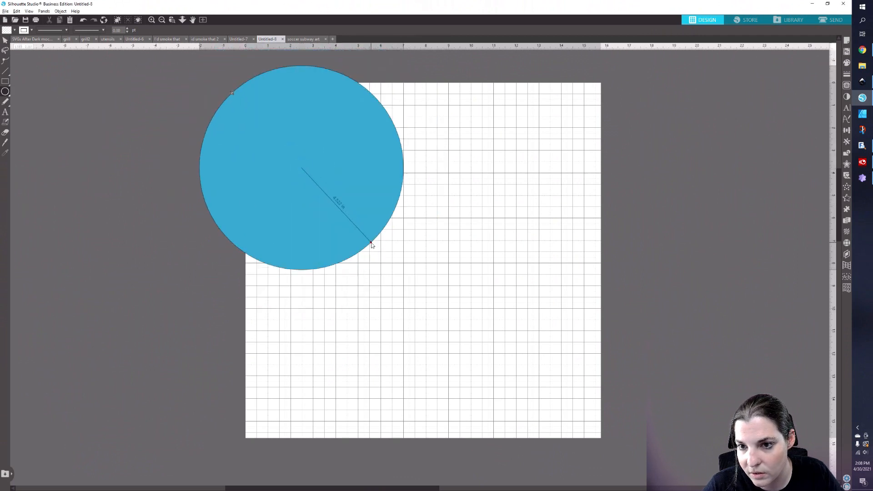
left_click(5, 40)
left_click_drag(308, 175, 438, 258)
Convert the circle to a path and remove its blue fill.
right_click(438, 258)
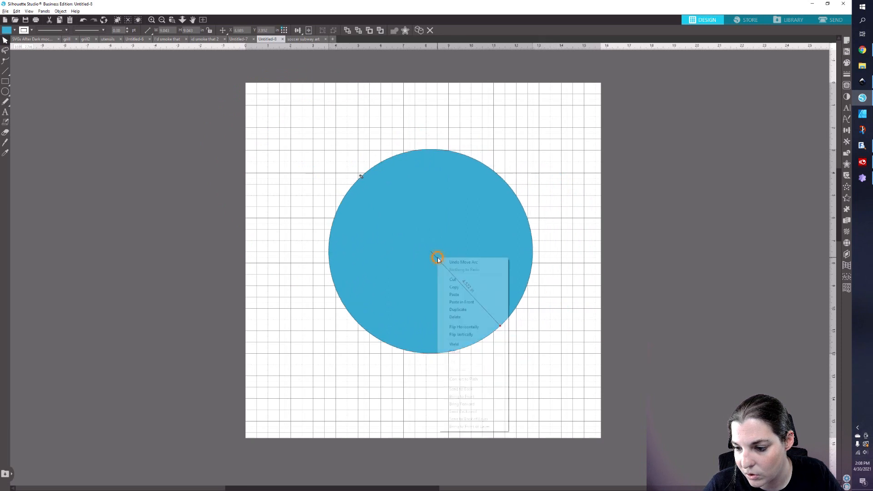
left_click(463, 379)
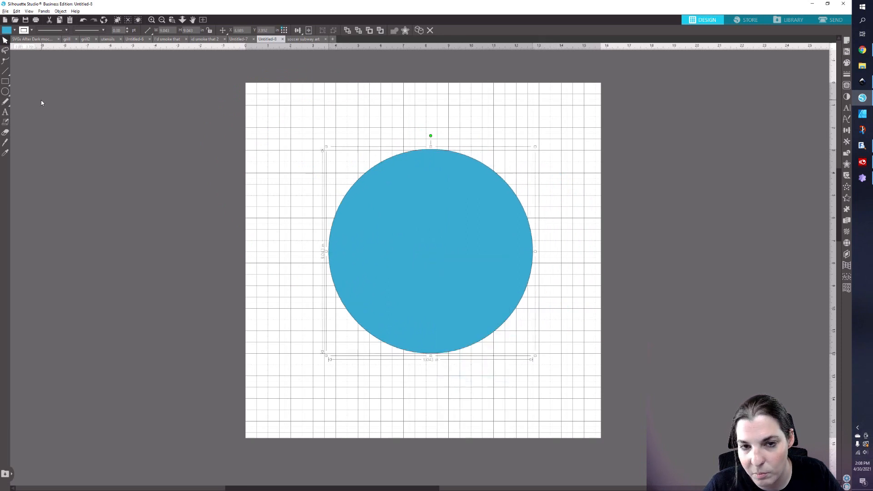
left_click(14, 30)
left_click(17, 41)
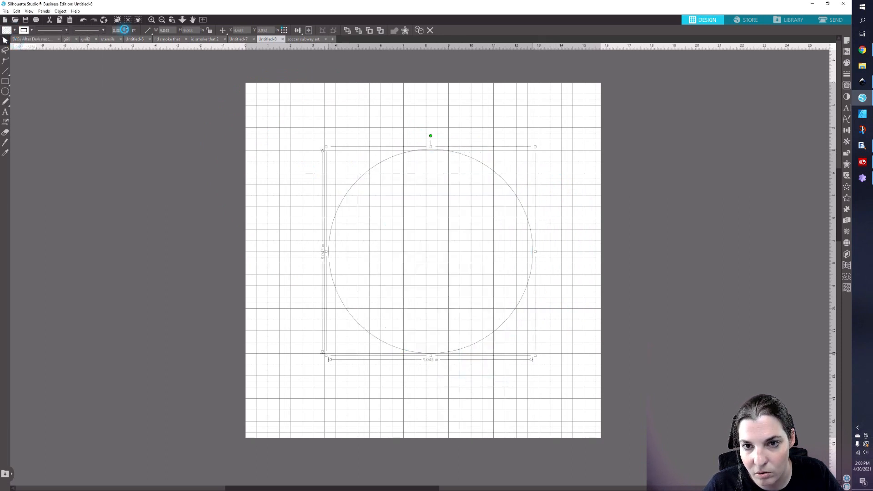
Set the circle's outline thickness to 5.00 pt and deselect it.
key("Return")
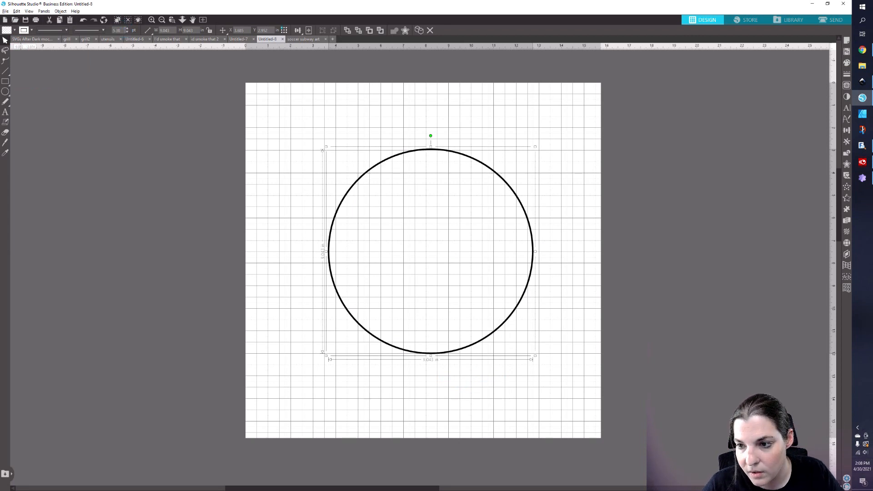
left_click(259, 126)
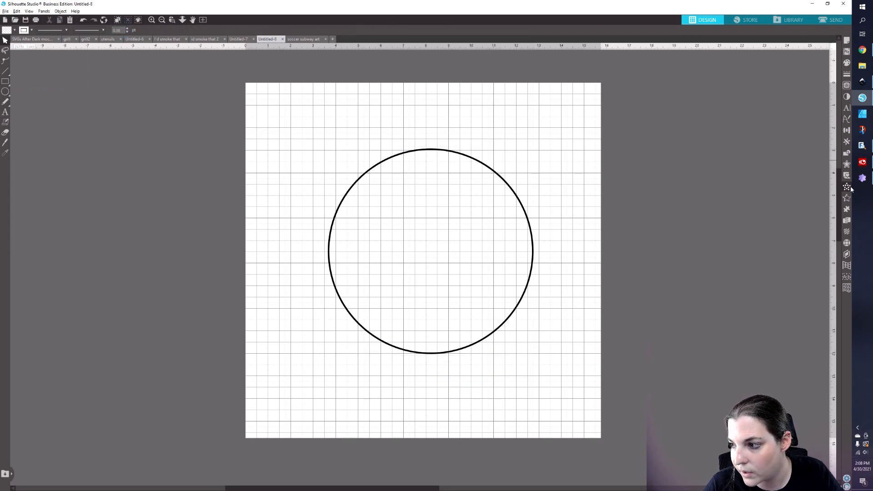
Add the text "hello i am words on a shape!" outside the circle and widen its text box to fit one line.
left_click(6, 112)
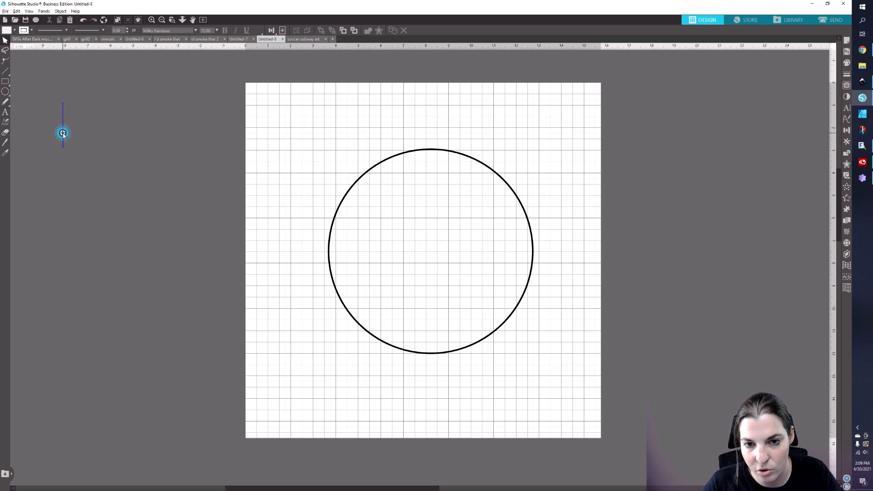
type("hello i am words on")
key("Return")
type("a shape!")
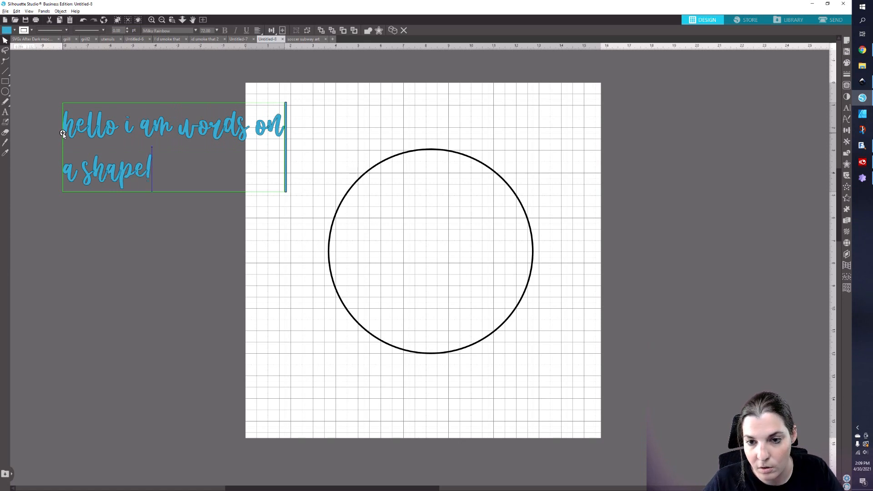
left_click(210, 240)
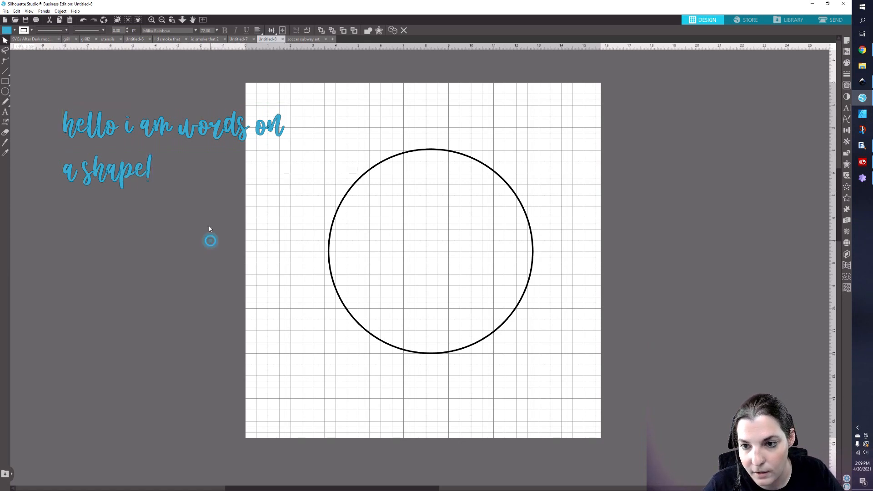
double_click(248, 133)
left_click_drag(289, 152, 386, 146)
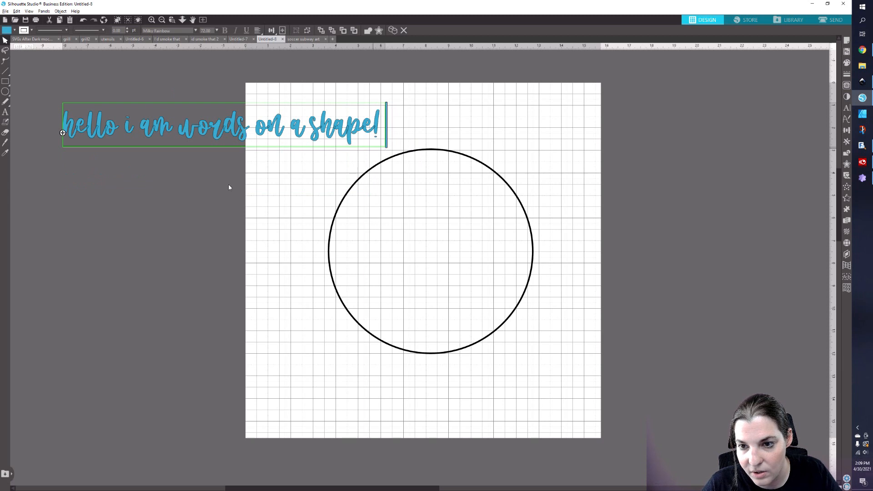
left_click(200, 201)
Attach the text to the circle's outline so the words curve over its upper half.
left_click(122, 131)
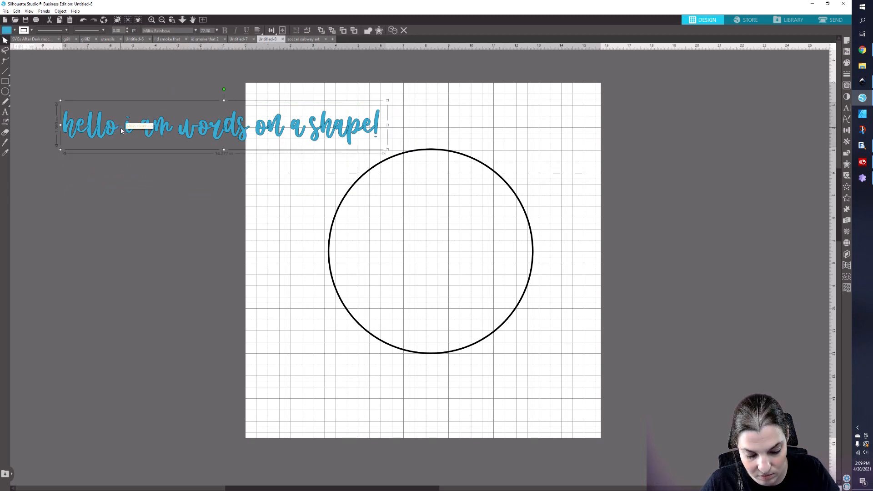
double_click(93, 130)
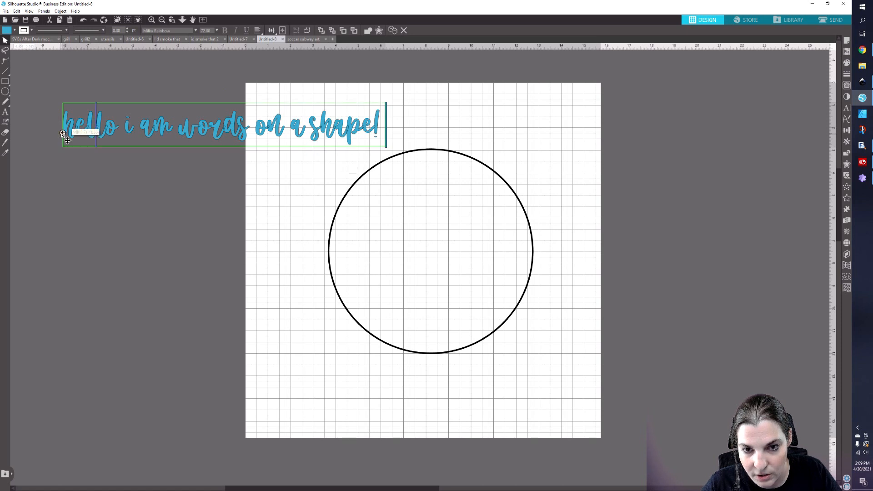
left_click_drag(66, 135, 329, 241)
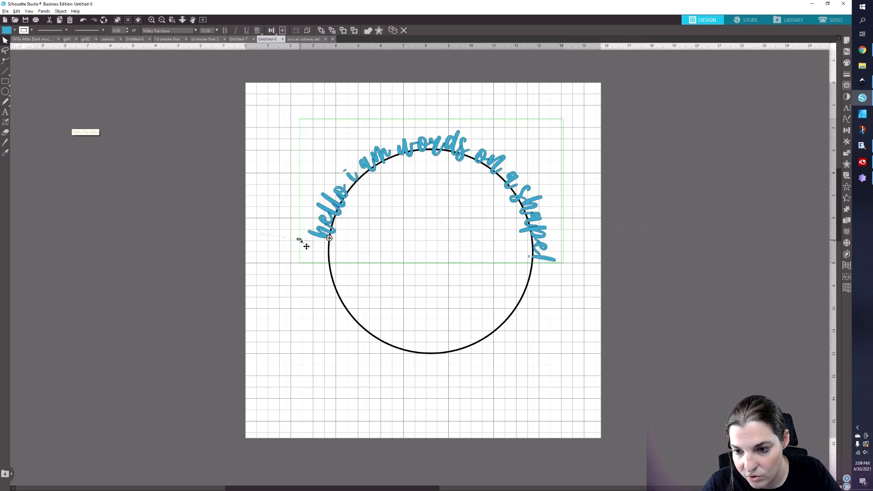
Offset the curved text outward from the circle and reduce its character spacing to 65%.
mouse_move(296, 243)
left_mouse_down()
mouse_move(278, 238)
mouse_move(331, 253)
mouse_move(297, 246)
left_mouse_up()
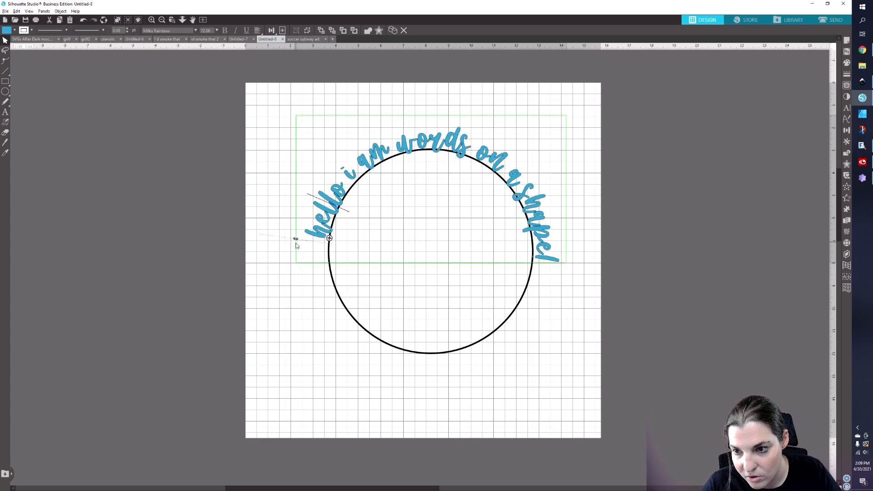
left_click_drag(300, 247, 266, 237)
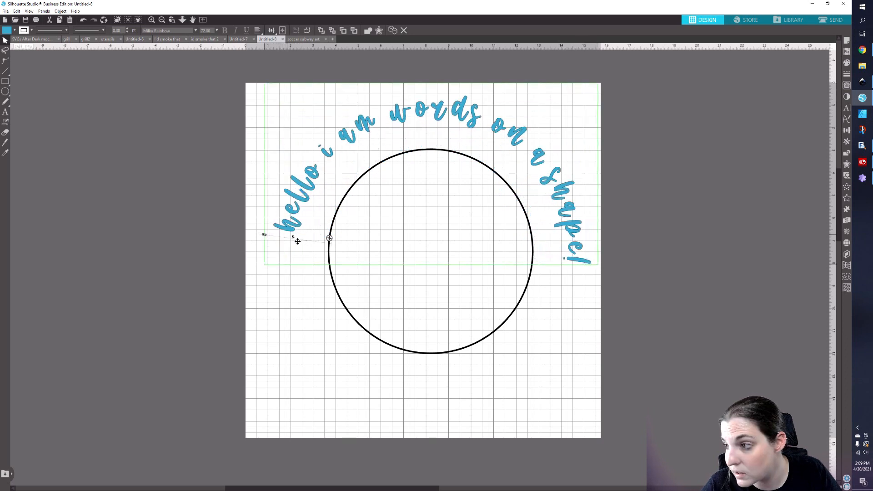
left_click(848, 109)
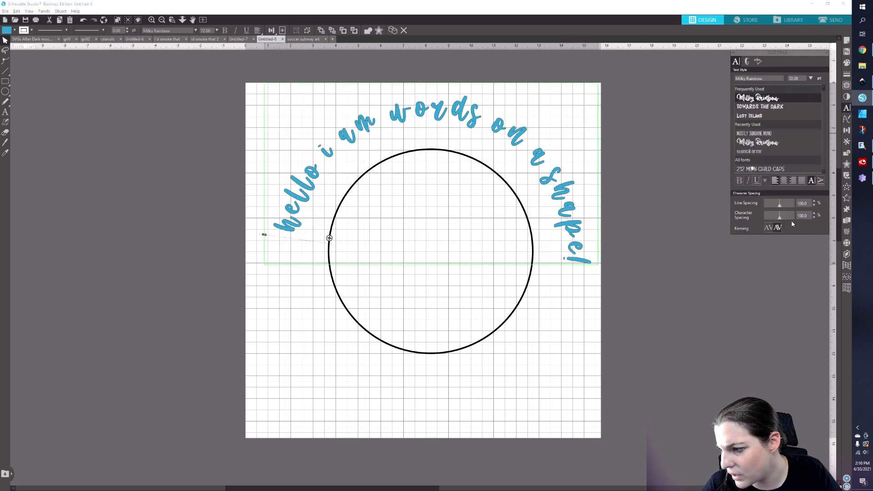
left_click(814, 219)
left_click(815, 219)
left_click(815, 219)
left_click(814, 219)
left_click(815, 219)
left_click(814, 219)
left_click(814, 219)
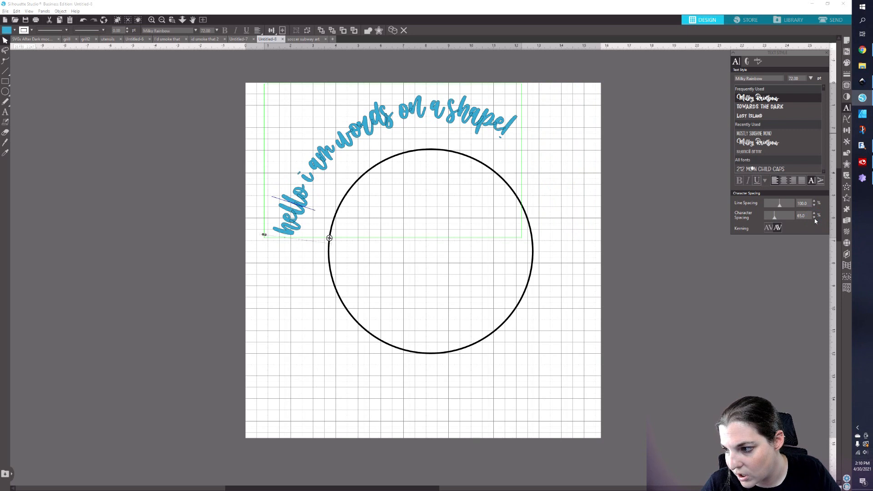
Undo the character spacing and offset changes so the words sit back on the circle, and deselect the text.
key("ctrl+z")
key("ctrl+z")
key("ctrl+z")
key("ctrl+z")
key("ctrl+z")
key("ctrl+z")
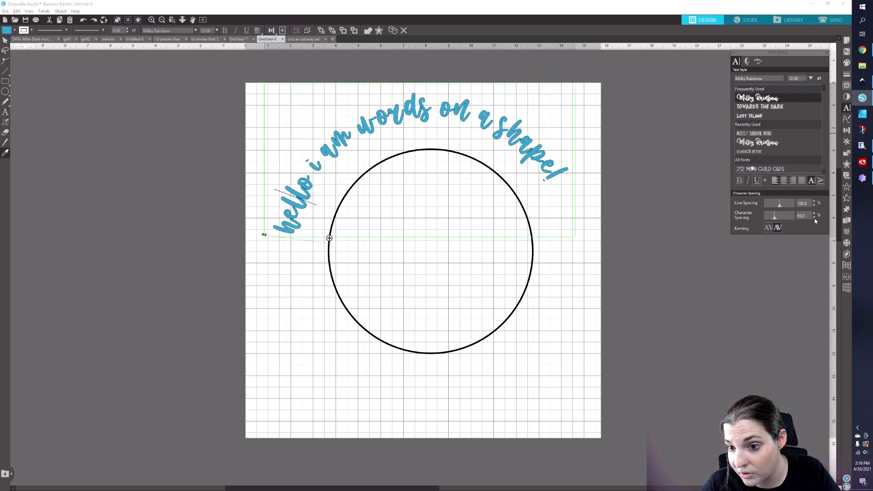
key("ctrl+y")
key("ctrl+y")
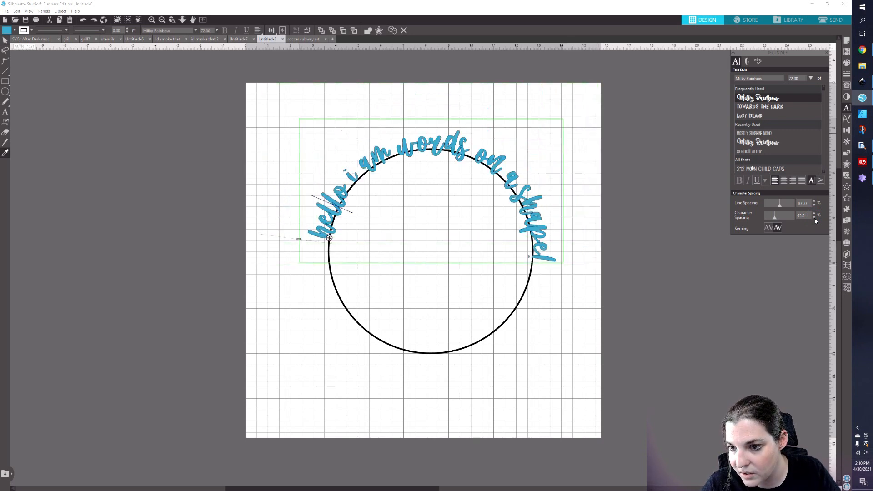
left_click(424, 211)
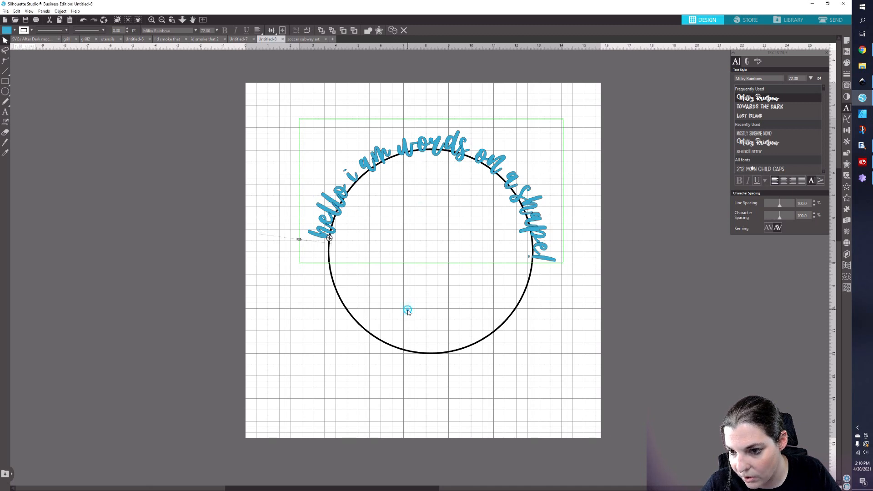
Convert the curved text to a path.
left_click(339, 194)
right_click(339, 194)
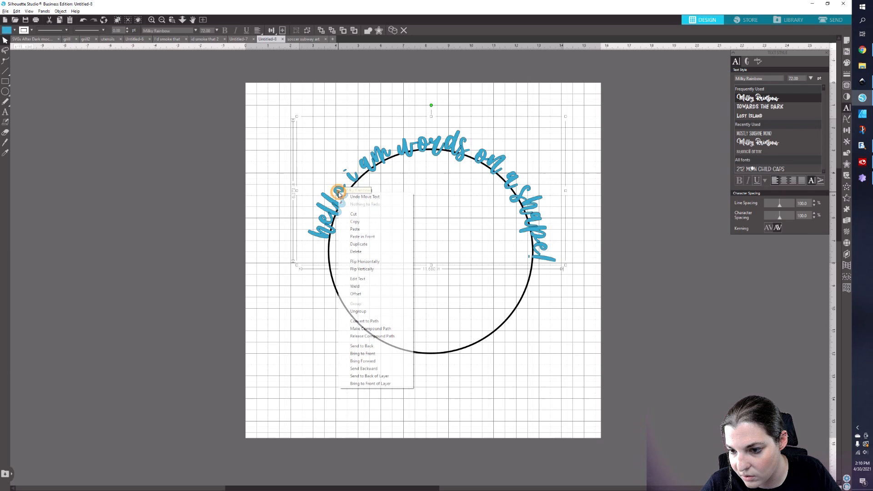
left_click(390, 321)
left_click_drag(506, 321, 509, 338)
key("ctrl+z")
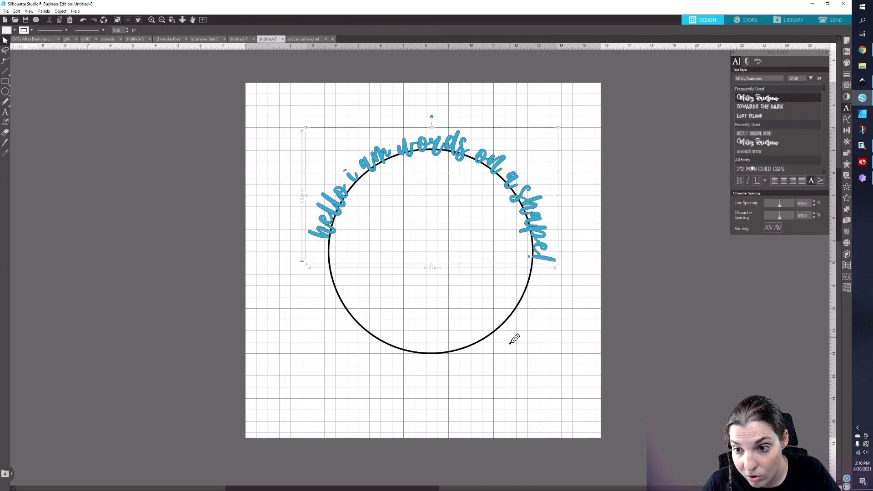
key("ctrl+u")
Fill the curved words with black and delete the circle.
left_click(372, 165)
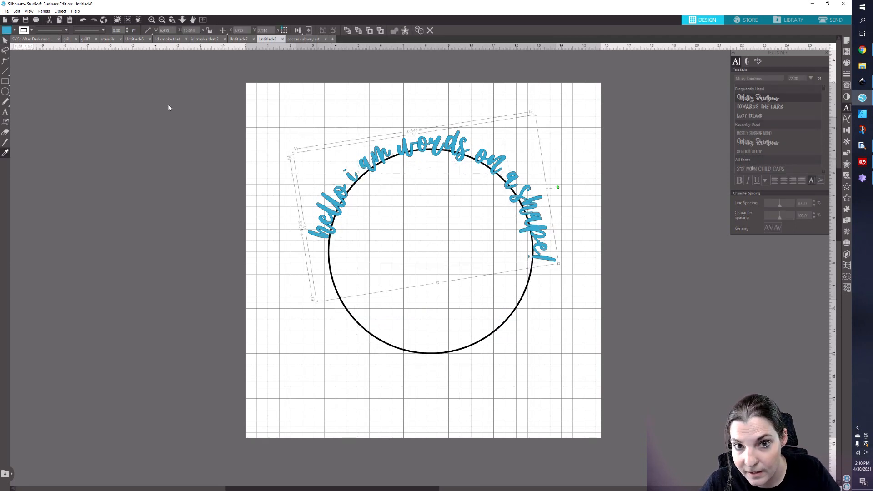
left_click(14, 31)
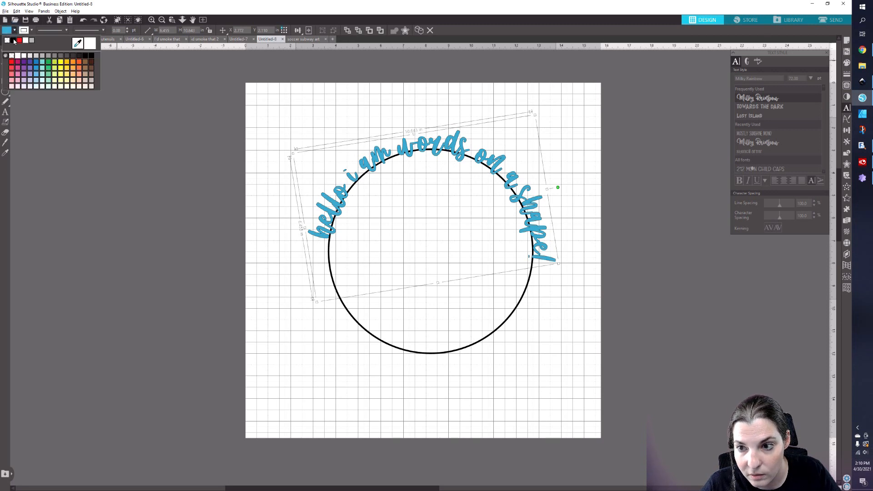
left_click(14, 40)
left_click(201, 221)
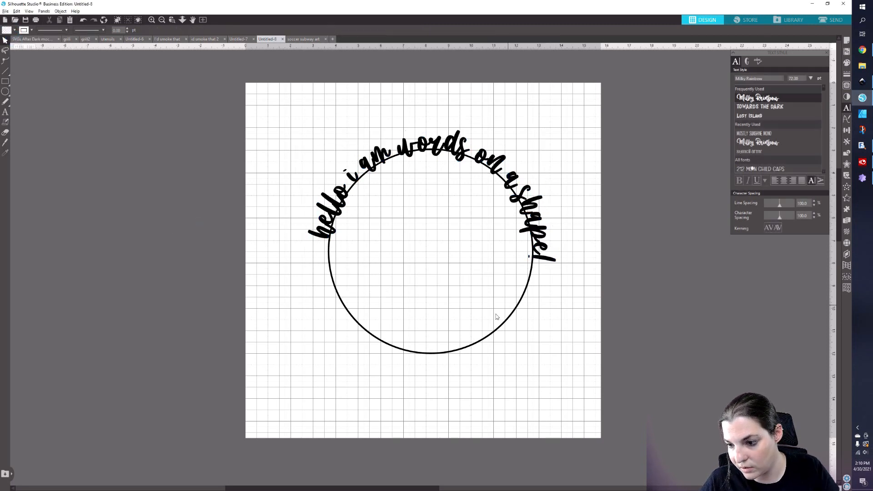
left_click(492, 339)
key("Delete")
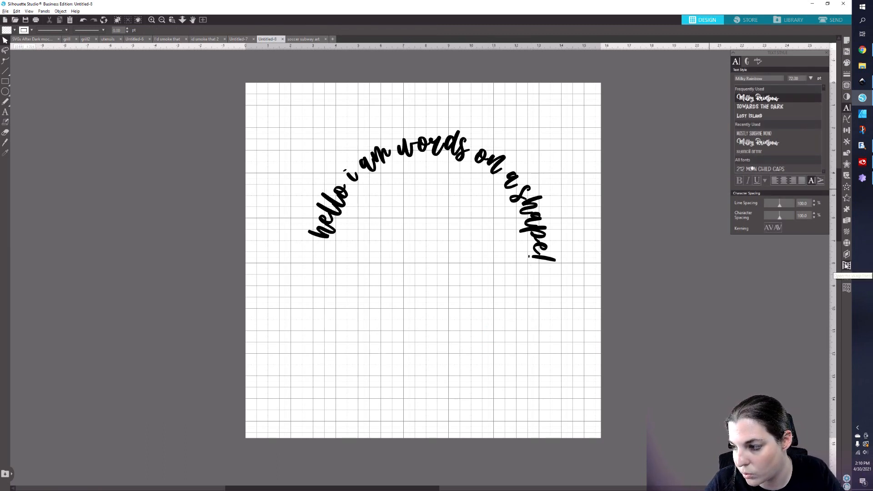
Open the warp options.
left_click(847, 266)
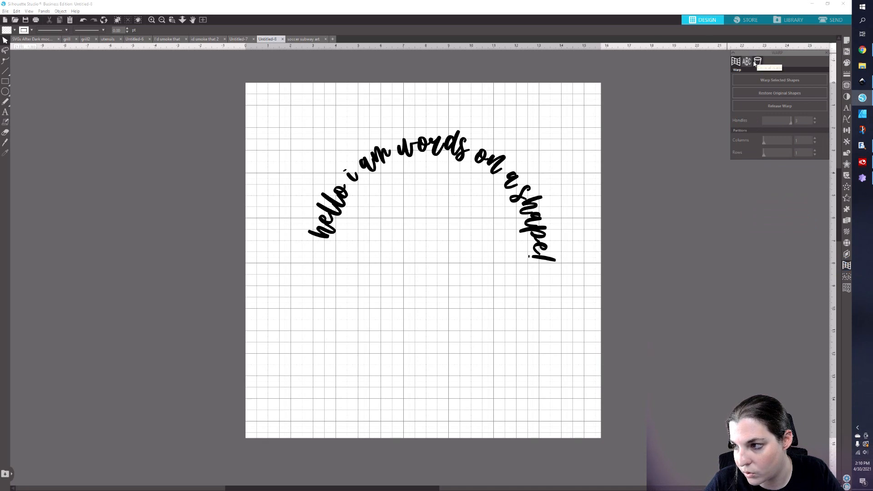
left_click(425, 228)
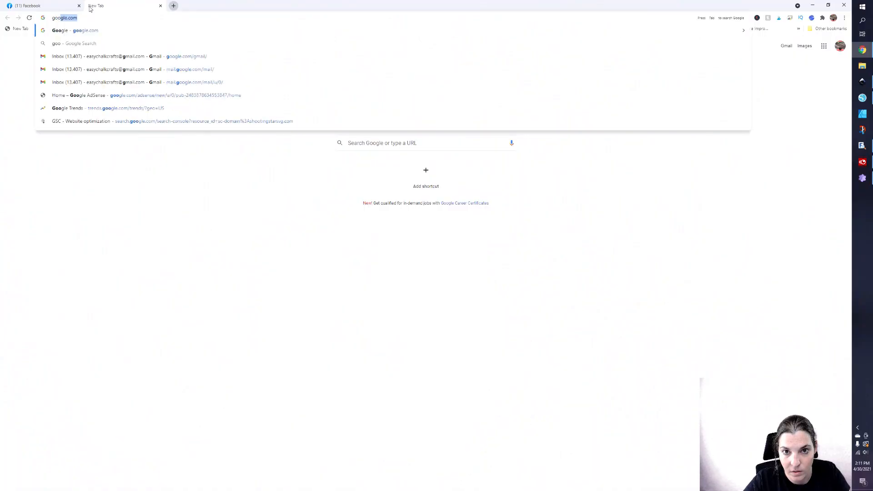
In Chrome, go to google.com and search for images of "word subway art".
type(".")
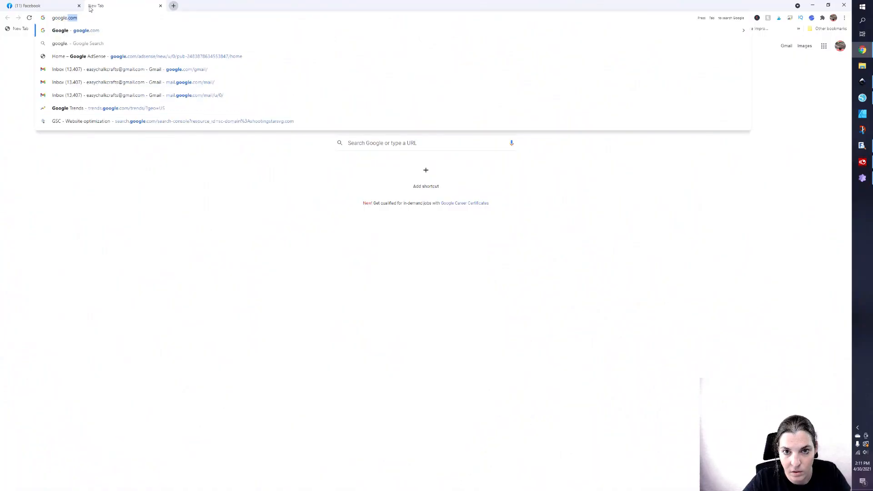
key("Return")
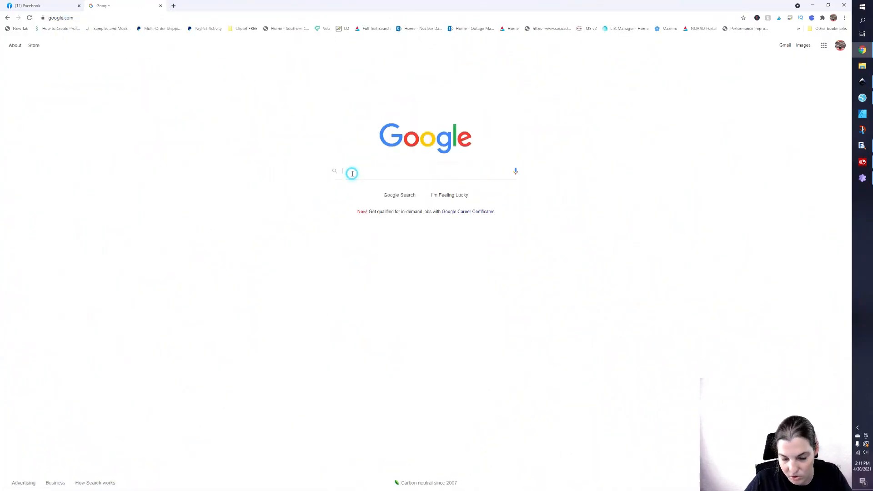
left_click(353, 174)
type("word subway art")
key("Return")
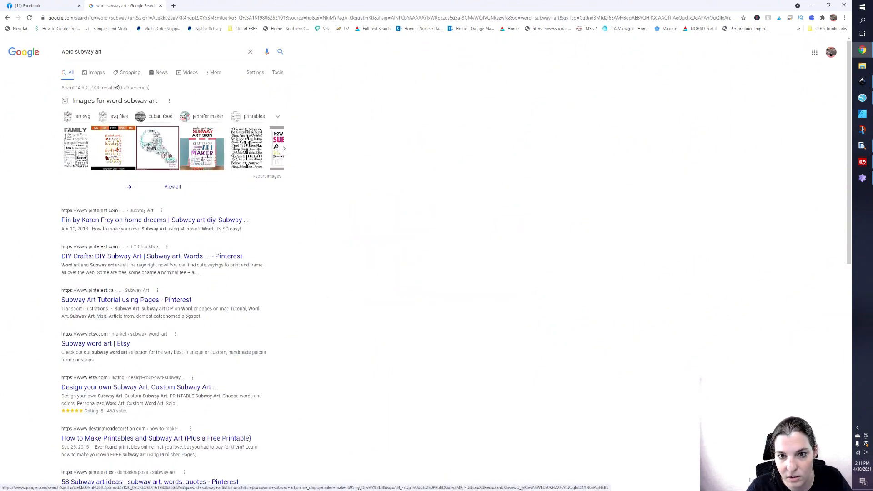
left_click(96, 72)
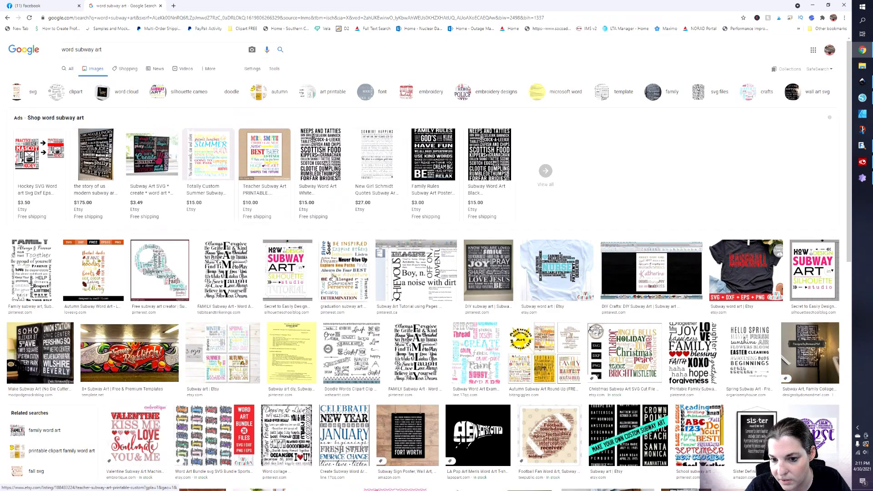
Browse the subway art image results and preview the Social Worker heart design from Redbubble.
scroll(334, 277, "down", 5)
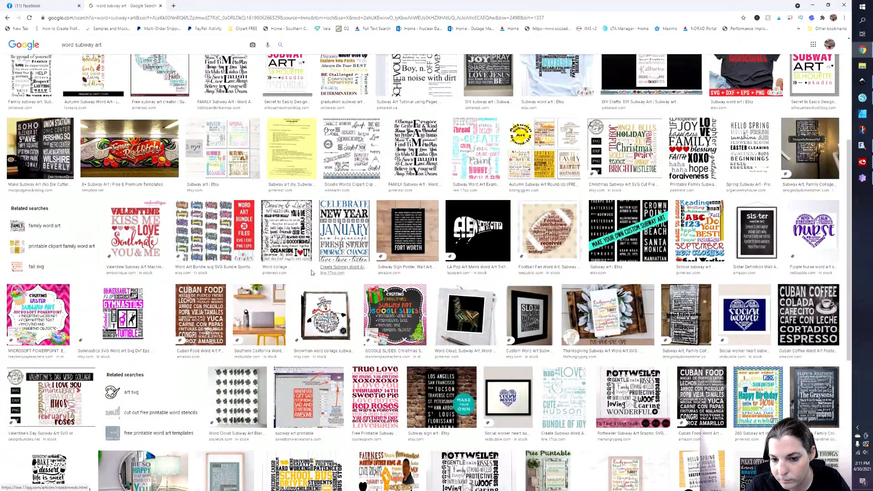
scroll(312, 273, "down", 3)
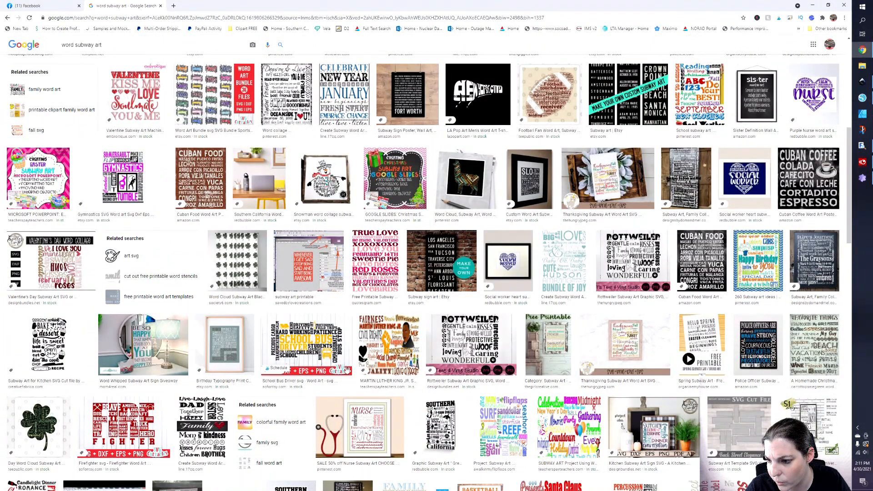
left_click(515, 268)
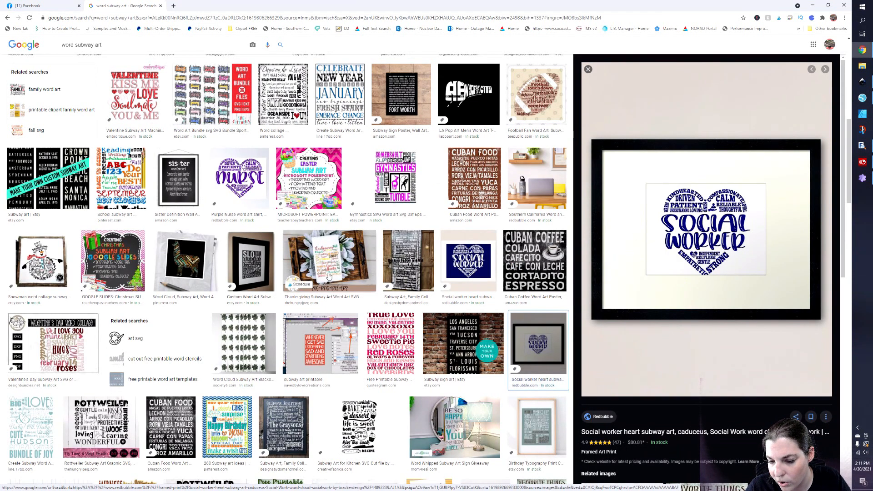
scroll(329, 277, "down", 3)
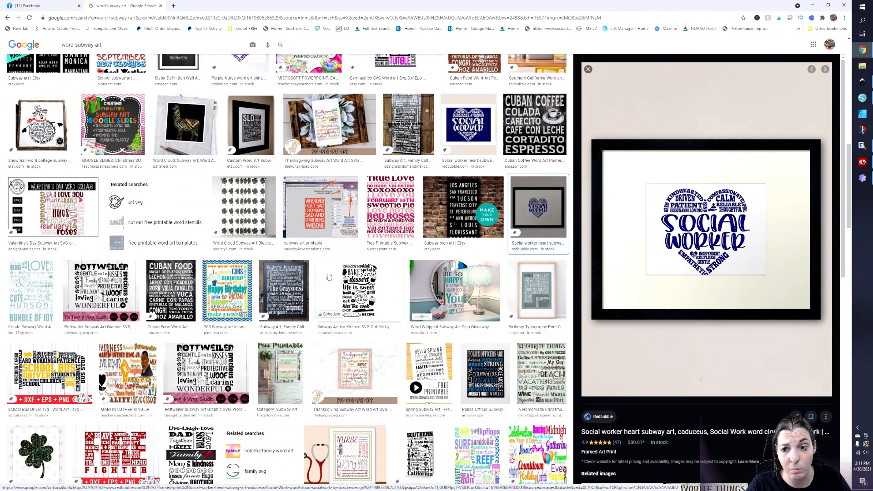
scroll(329, 276, "up", 15)
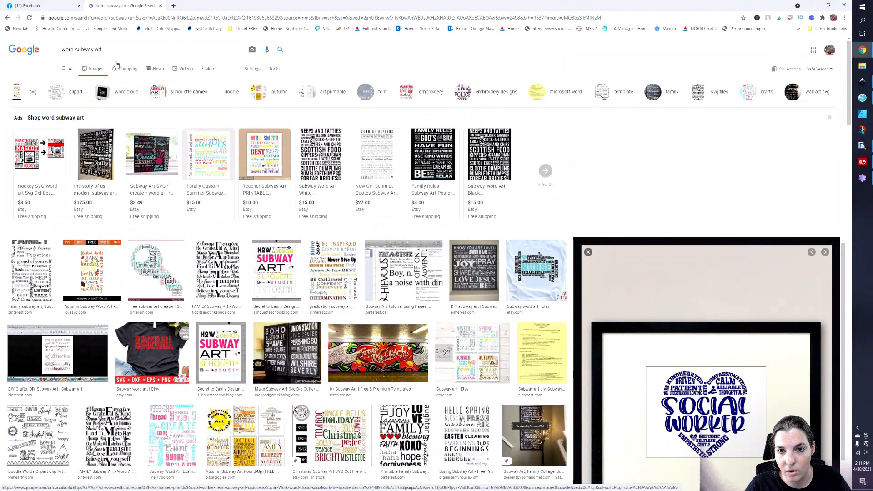
Search images for "typography svg" and look over the first results.
triple_click(114, 49)
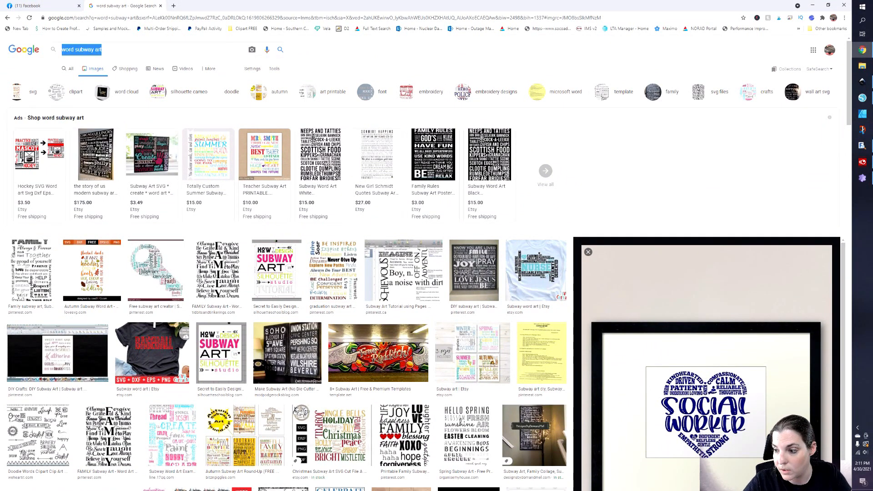
type("typogr")
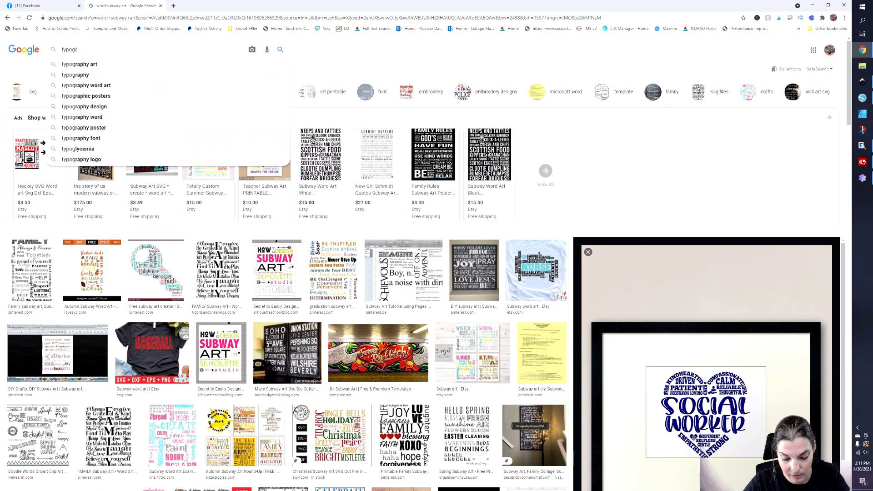
type("aphy svg")
key("Return")
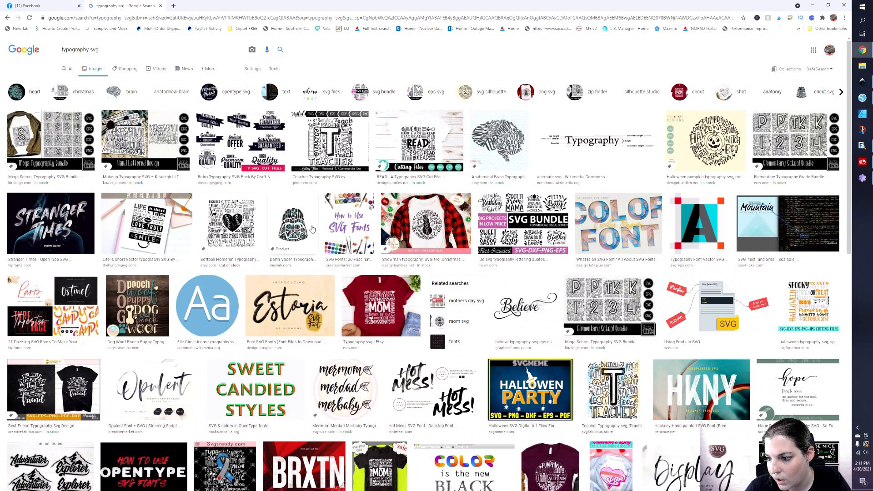
scroll(616, 283, "down", 1)
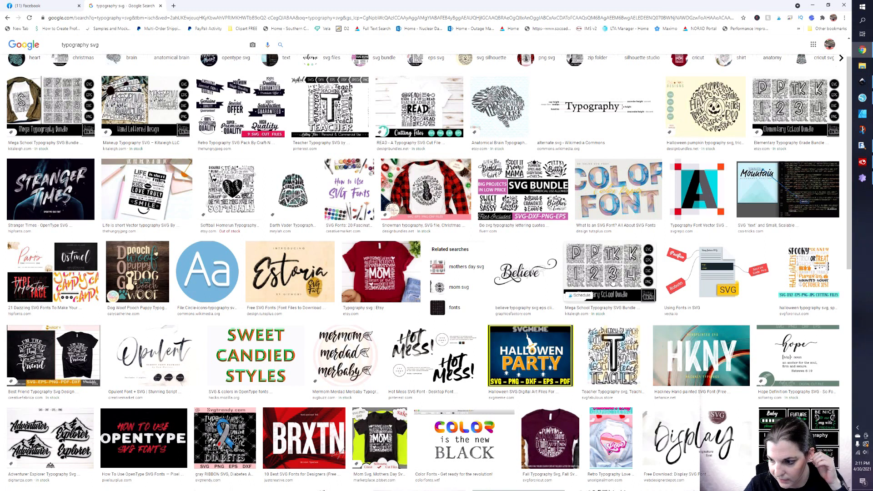
scroll(613, 283, "up", 1)
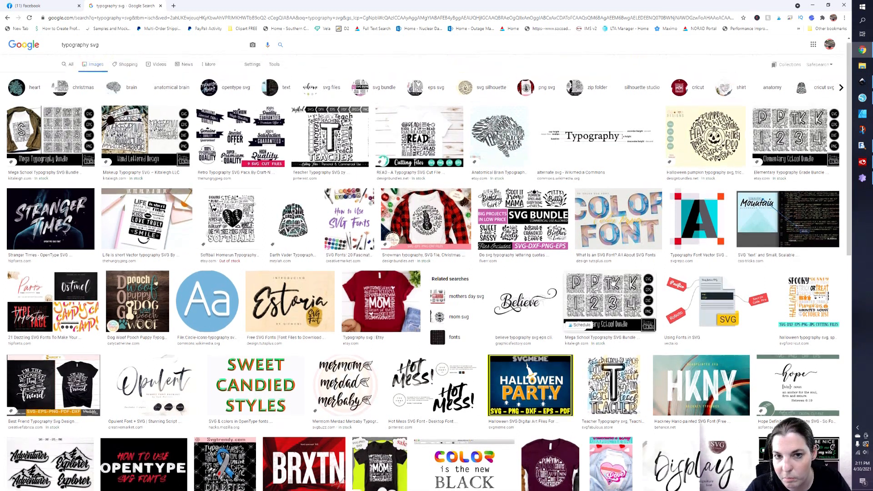
Return to the "word subway art" image results and extend the search to "word subway art in heart".
left_click(7, 17)
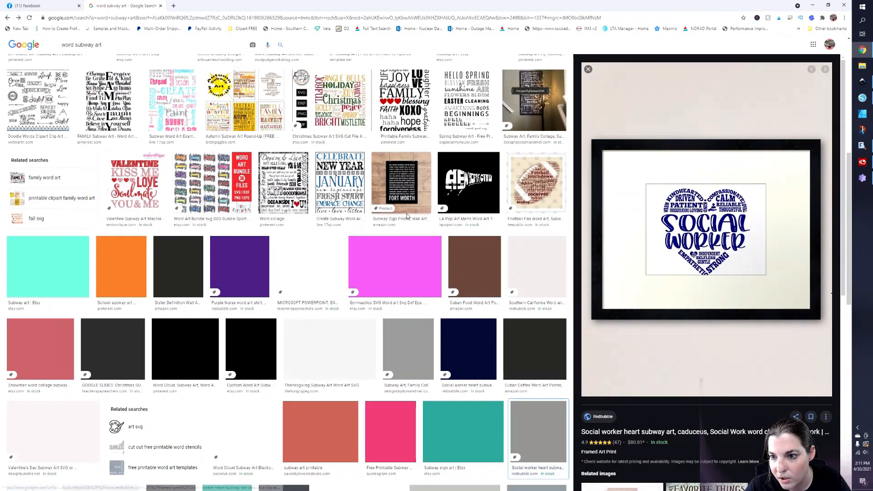
scroll(421, 263, "down", 4)
scroll(421, 264, "up", 13)
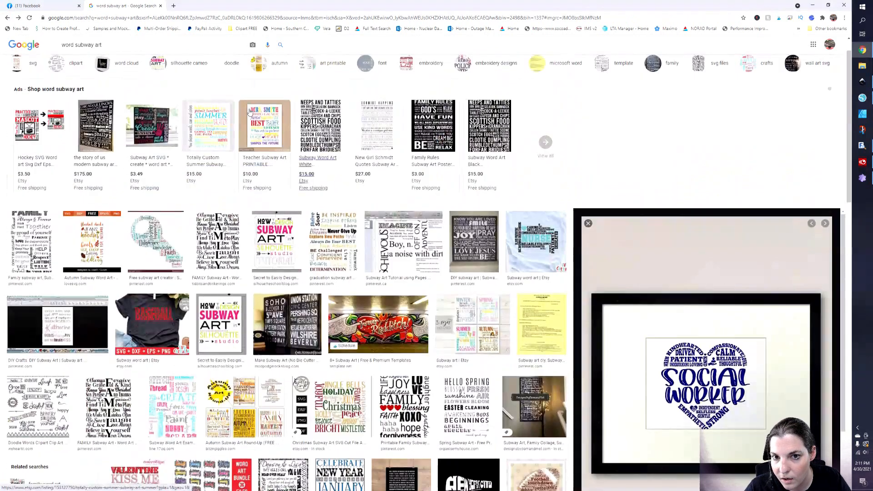
left_click(116, 41)
type("in heart")
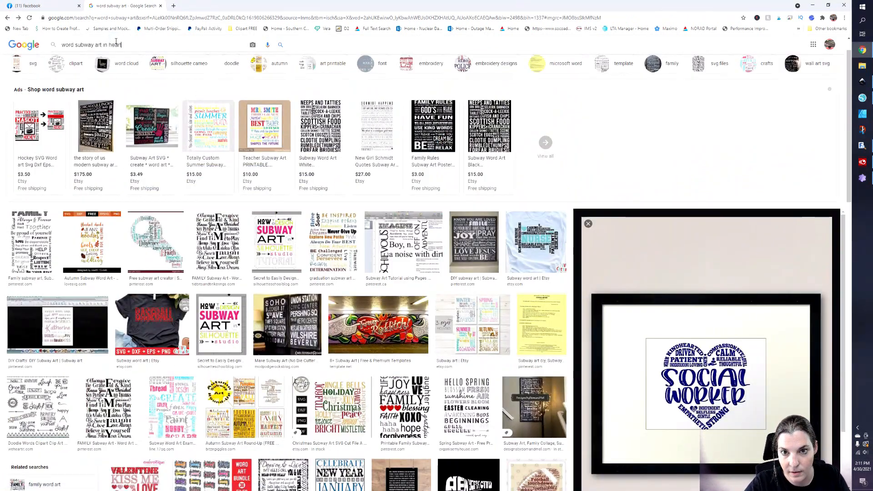
key("Return")
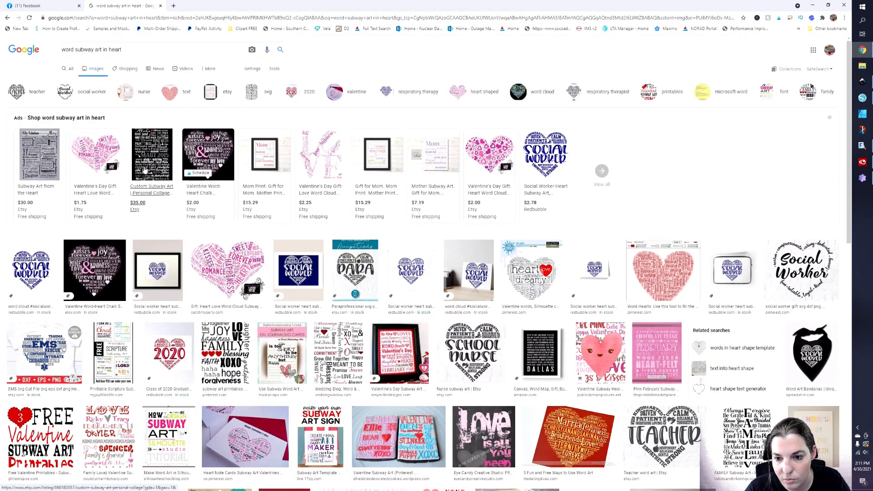
Browse the heart-shaped subway art results and preview the Teacher word art design from Etsy.
scroll(259, 239, "down", 1)
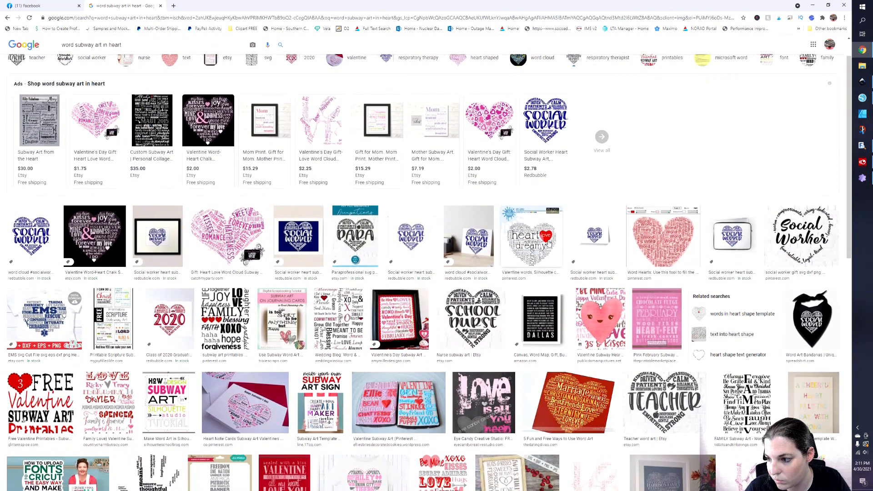
scroll(642, 362, "down", 3)
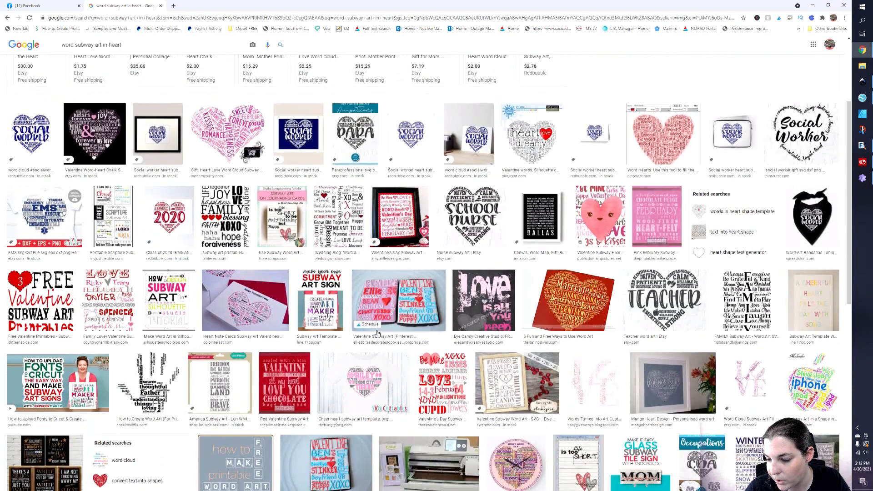
scroll(609, 322, "down", 3)
scroll(701, 321, "up", 4)
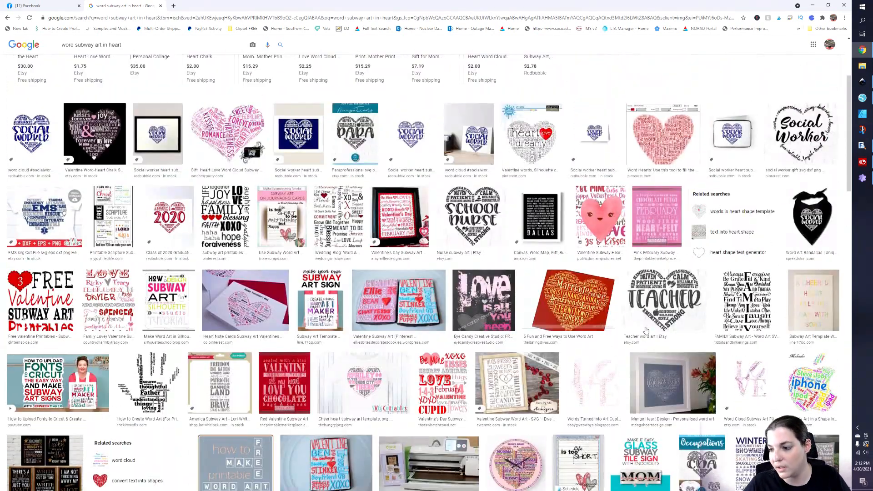
left_click(701, 321)
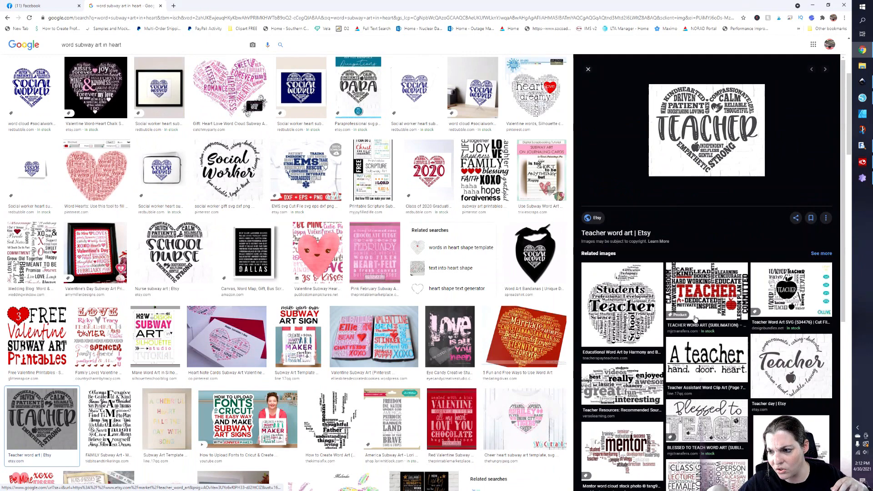